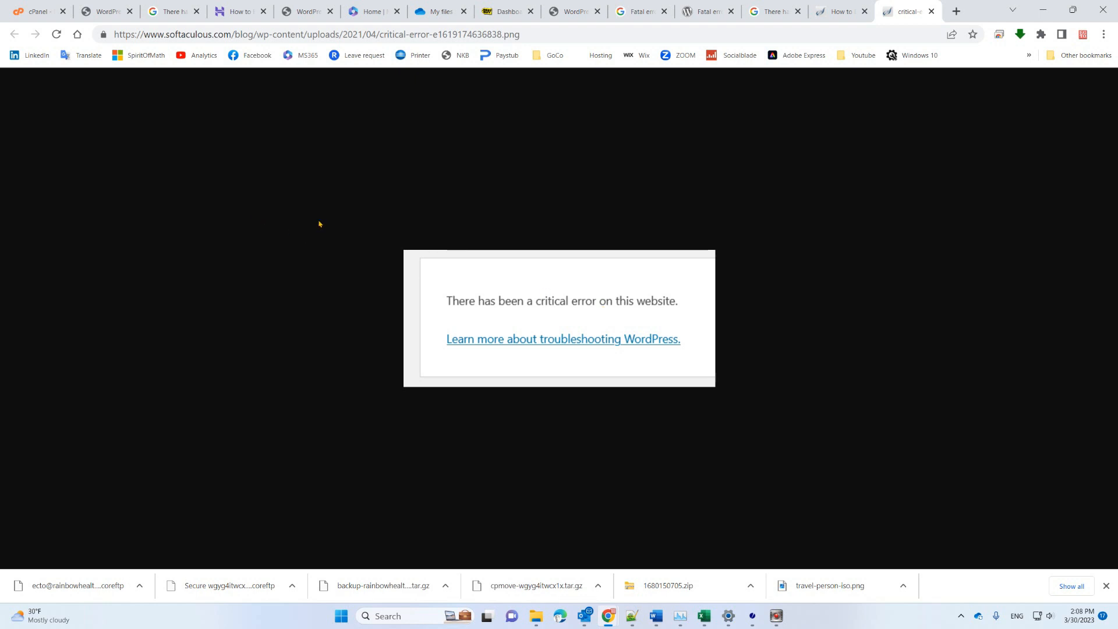
- Open the PHP version selector from the Software section of the hosting account's cPanel
left_click(36, 11)
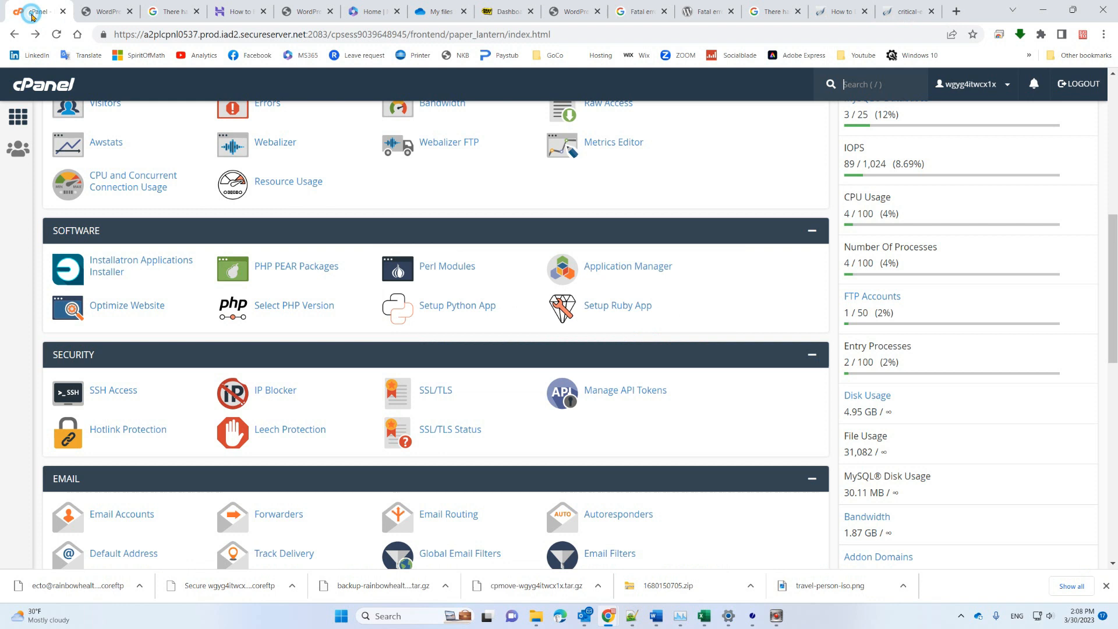
scroll(460, 283, "up", 2)
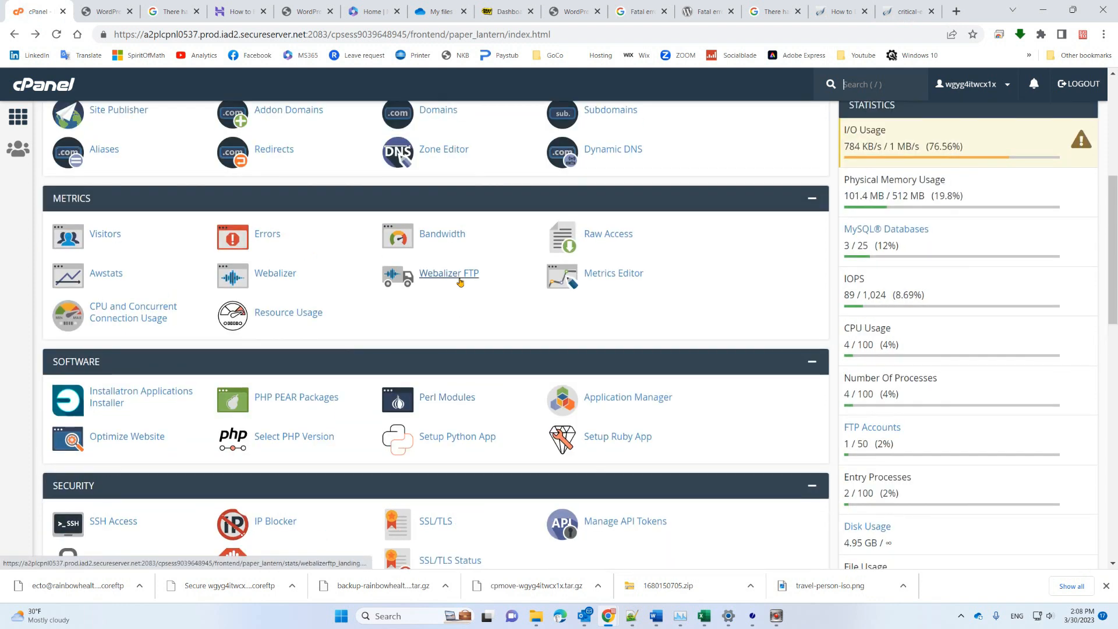
scroll(460, 282, "up", 3)
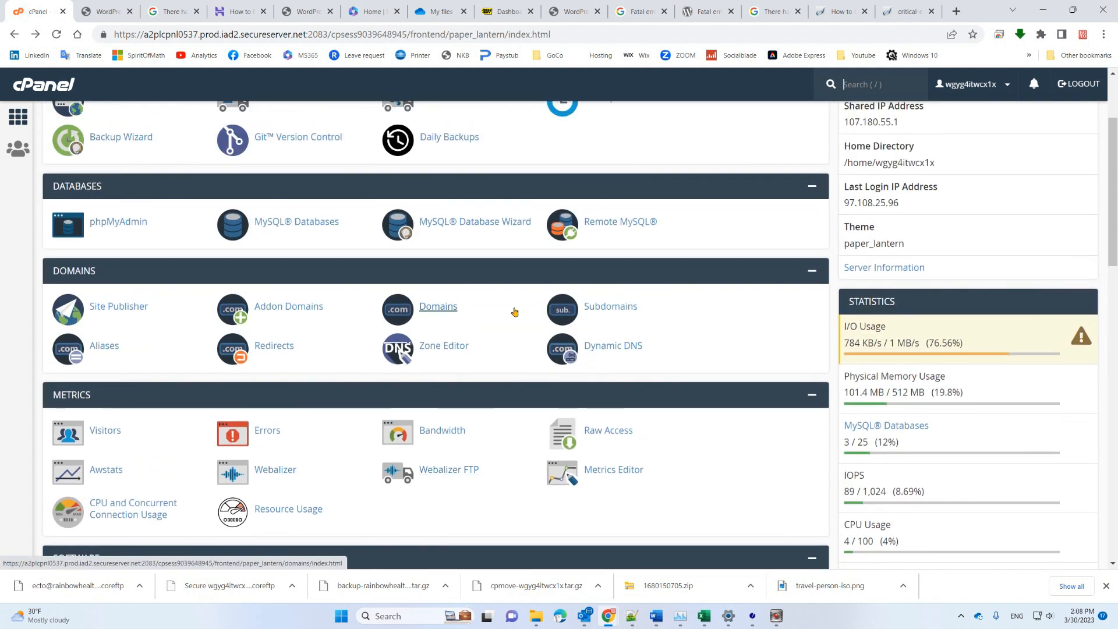
scroll(515, 312, "up", 2)
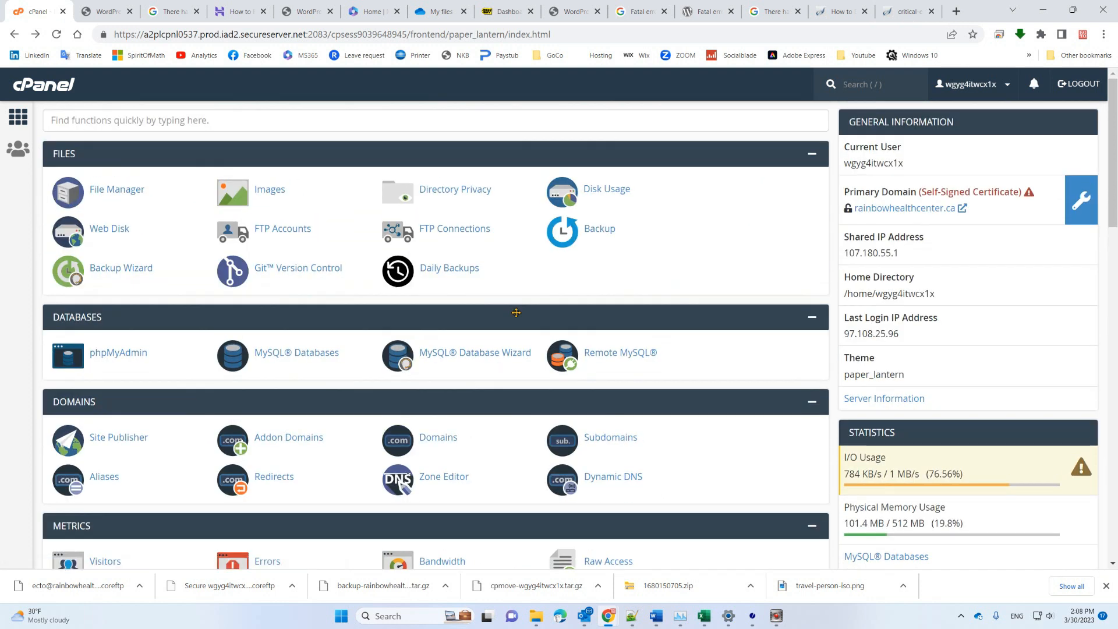
scroll(516, 312, "down", 5)
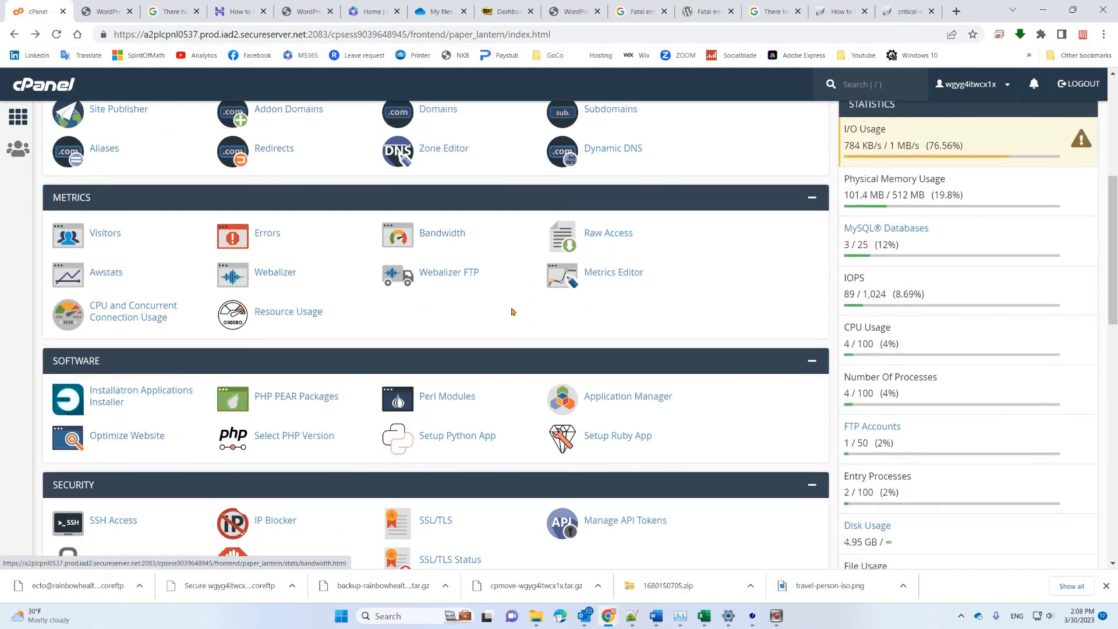
scroll(514, 312, "down", 1)
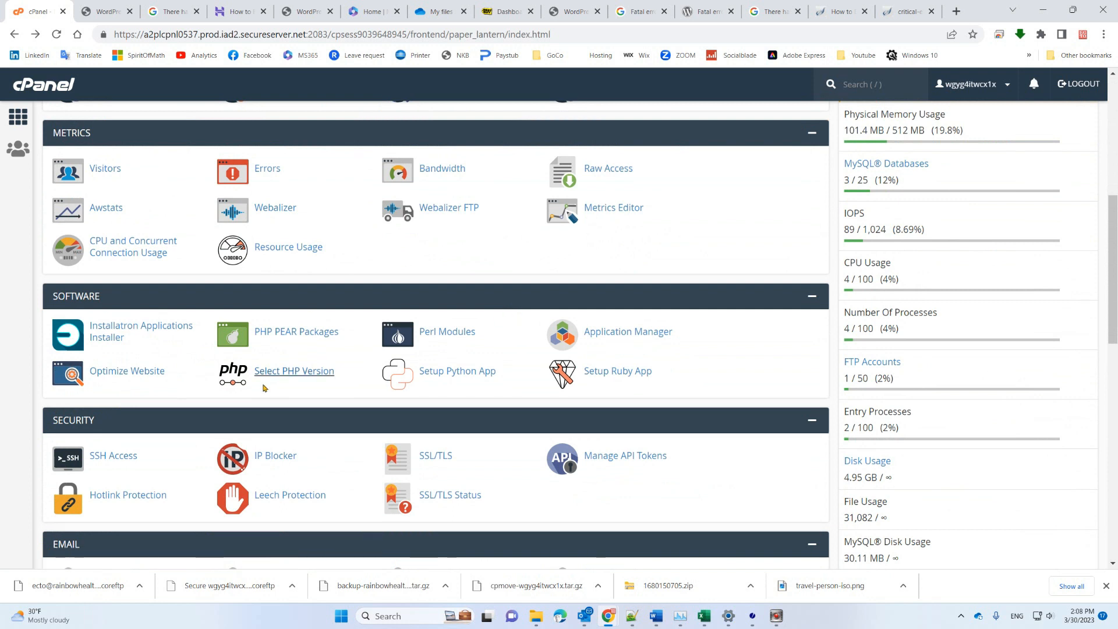
left_click(307, 374)
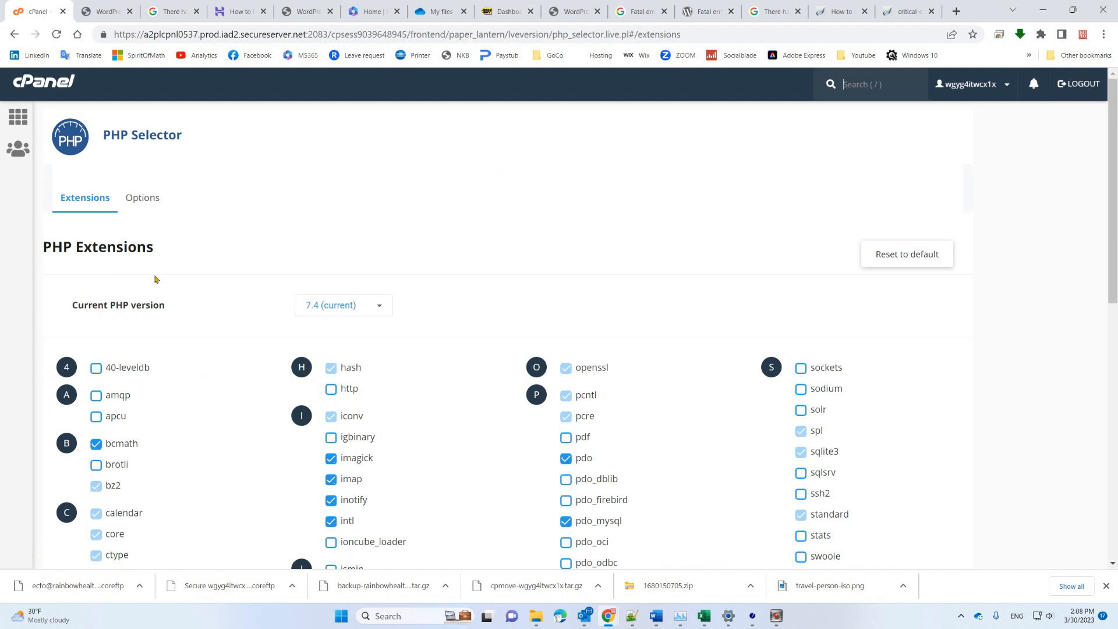
- Open the PHP options and check the display_errors setting
left_click(145, 201)
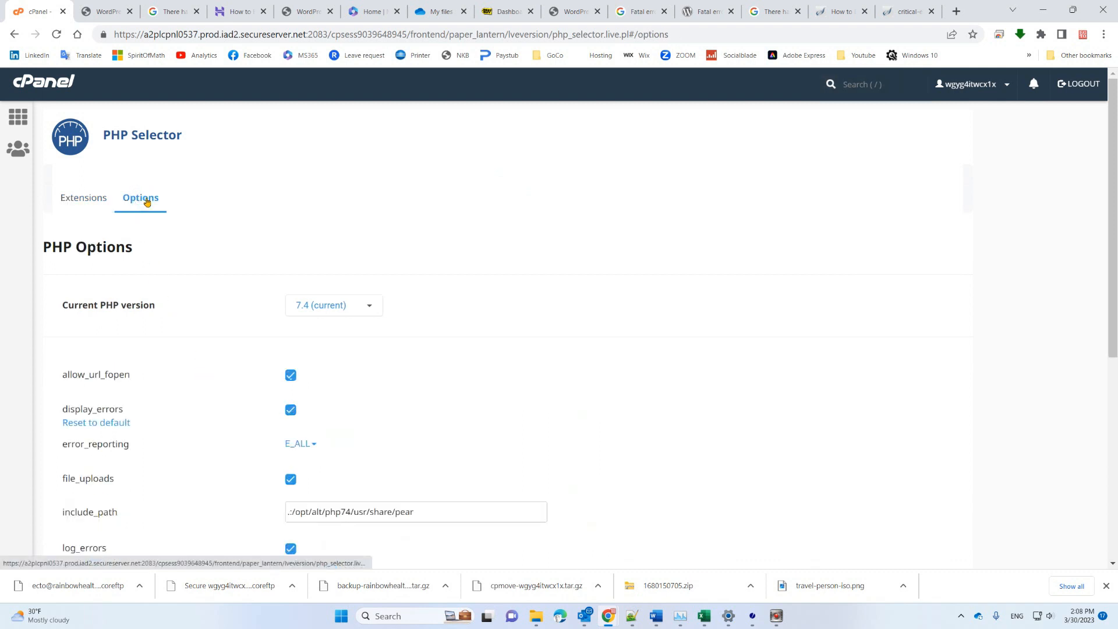
scroll(212, 274, "down", 1)
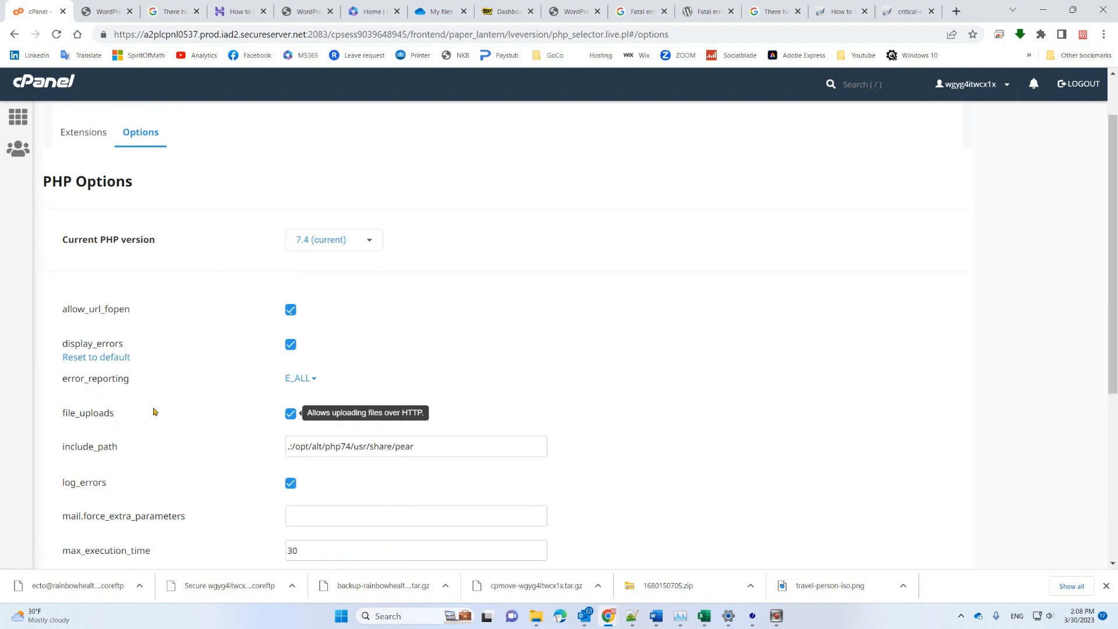
mouse_move(166, 339)
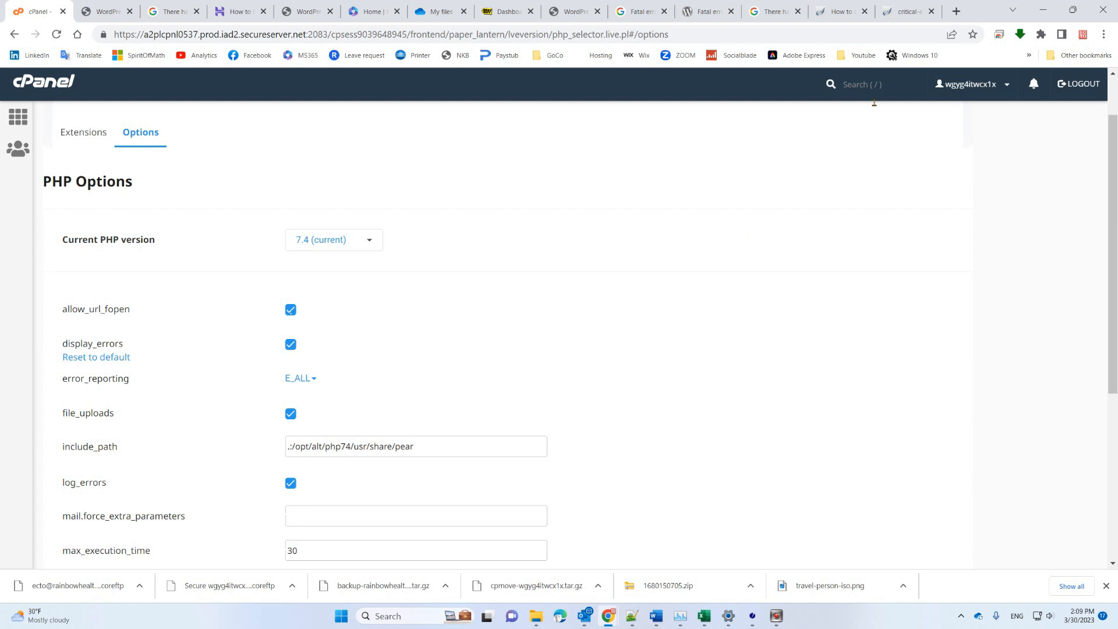
- Look through the open WordPress troubleshooting pages and read the fatal error shown on the rainbowhealthcenter.ca site
left_click(708, 13)
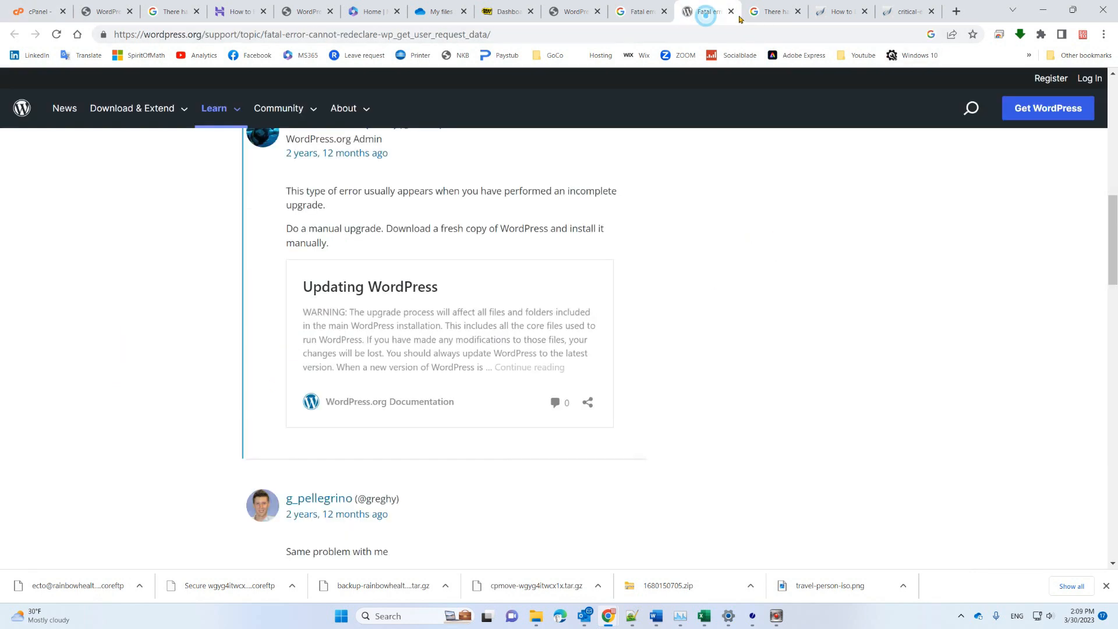
left_click(769, 14)
left_click(830, 13)
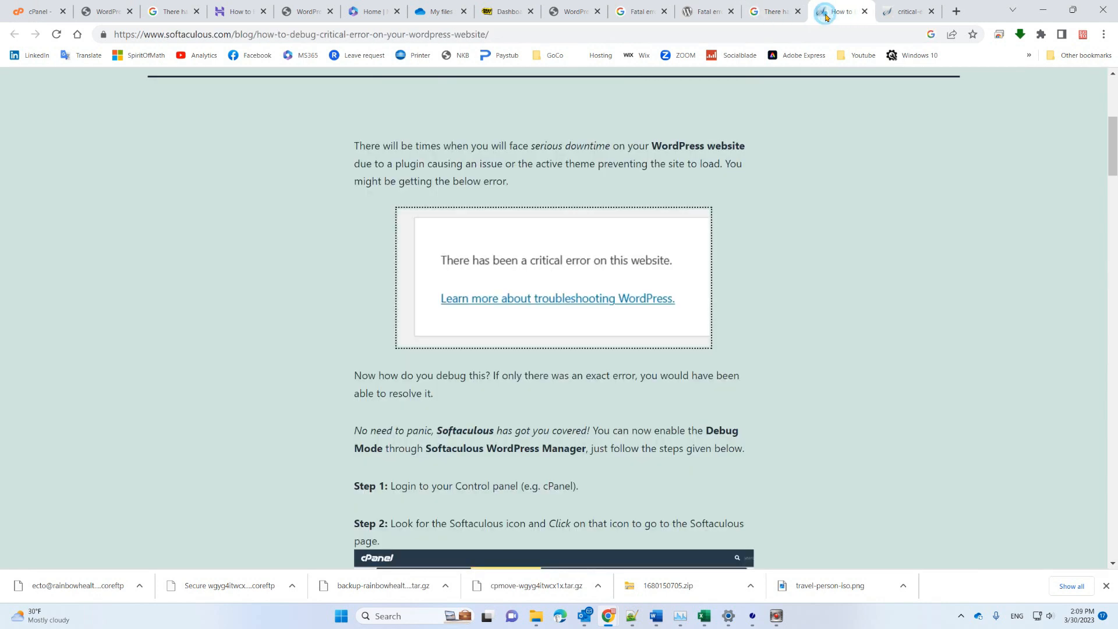
left_click(651, 14)
left_click(570, 16)
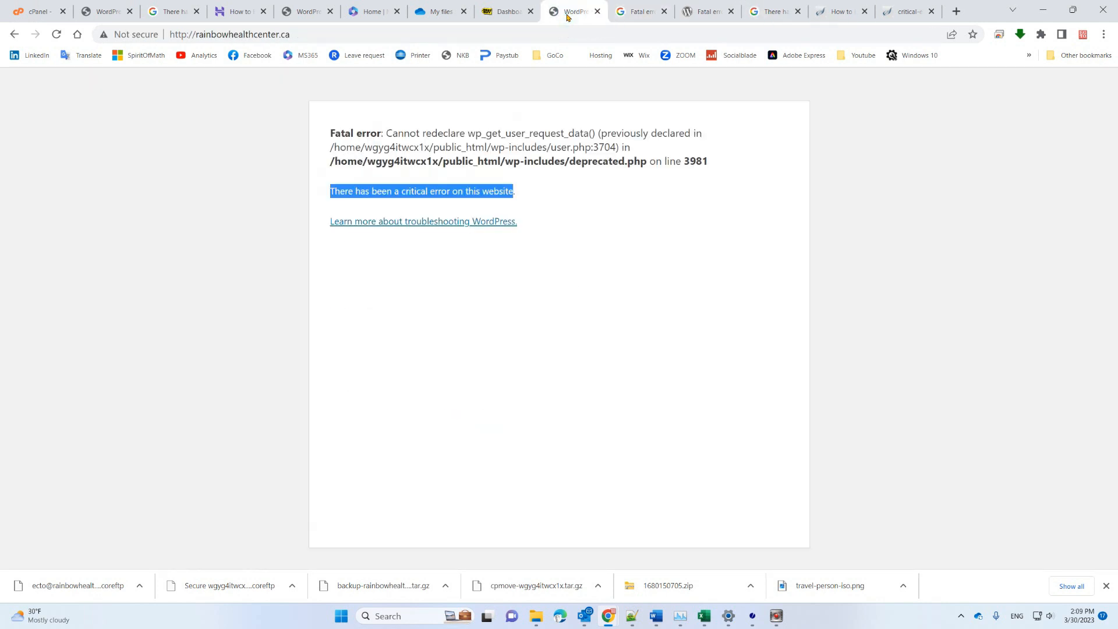
left_click(621, 183)
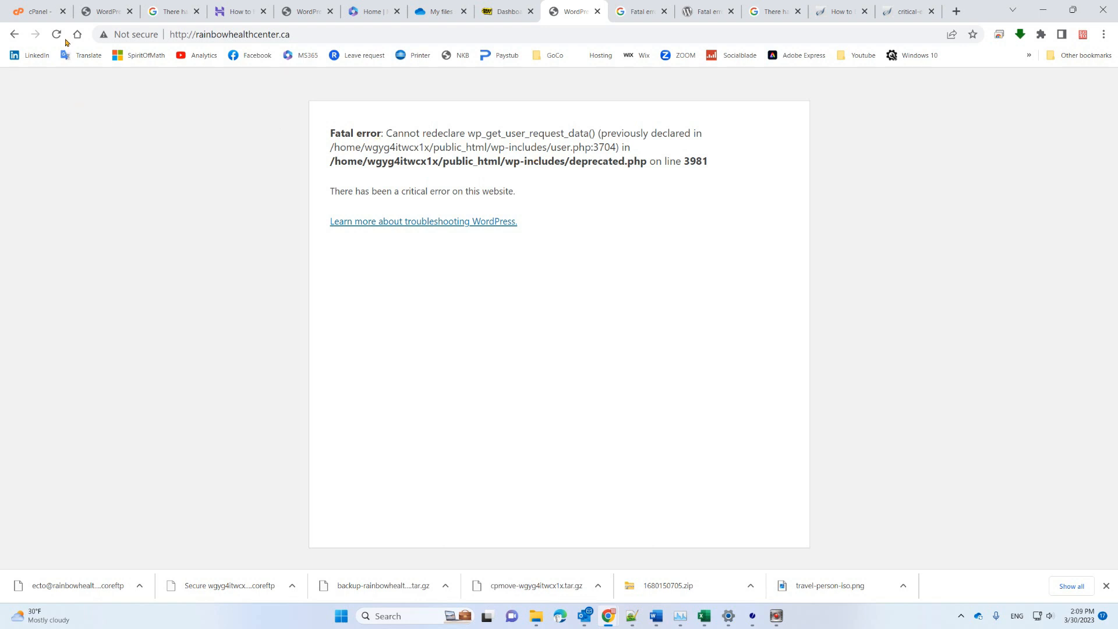
- Review the PHP versions available in the PHP options and recheck the site's fatal error page
left_click(44, 11)
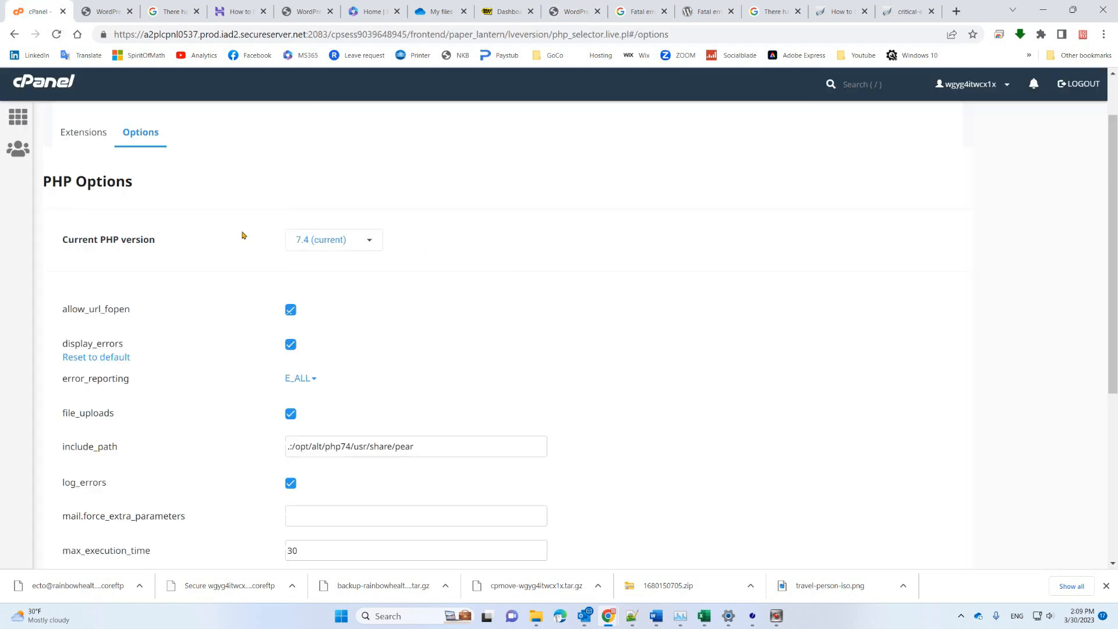
scroll(482, 303, "up", 1)
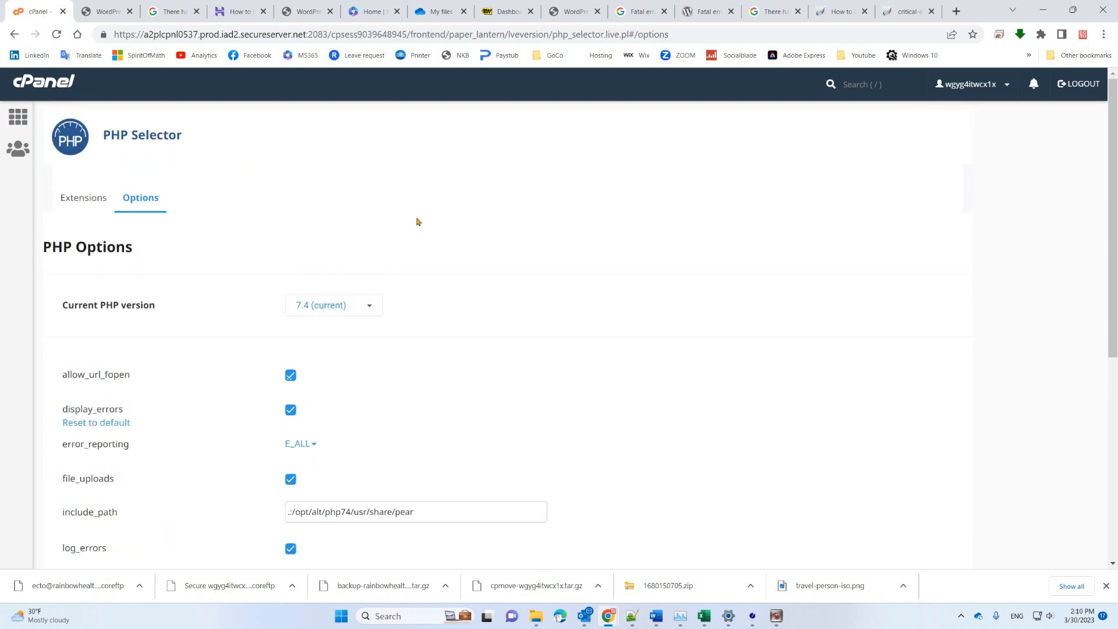
left_click(326, 308)
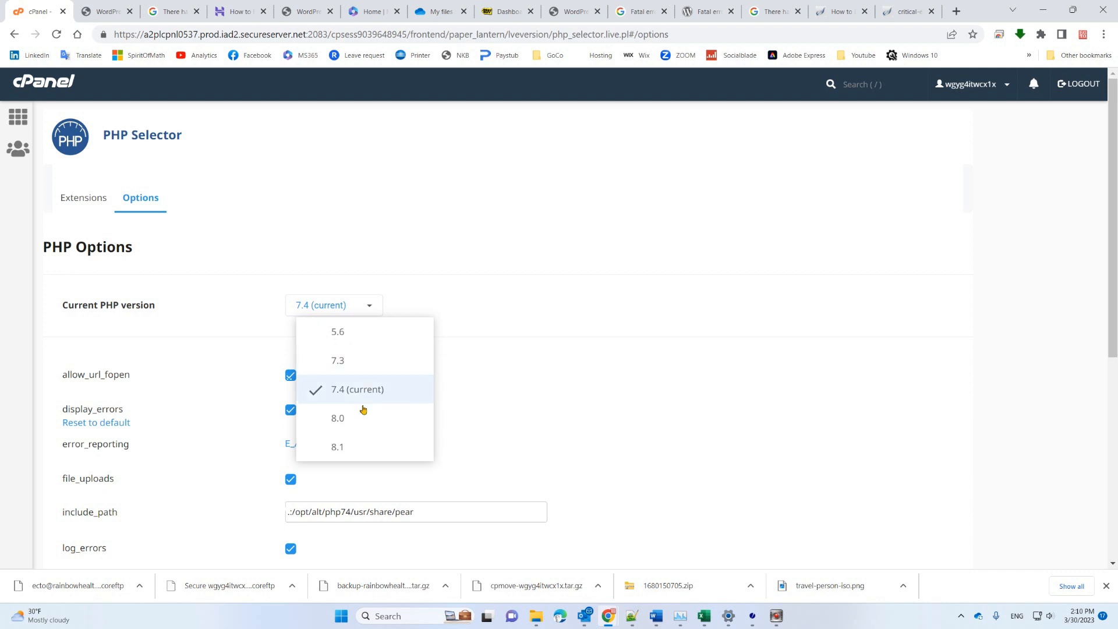
left_click(552, 356)
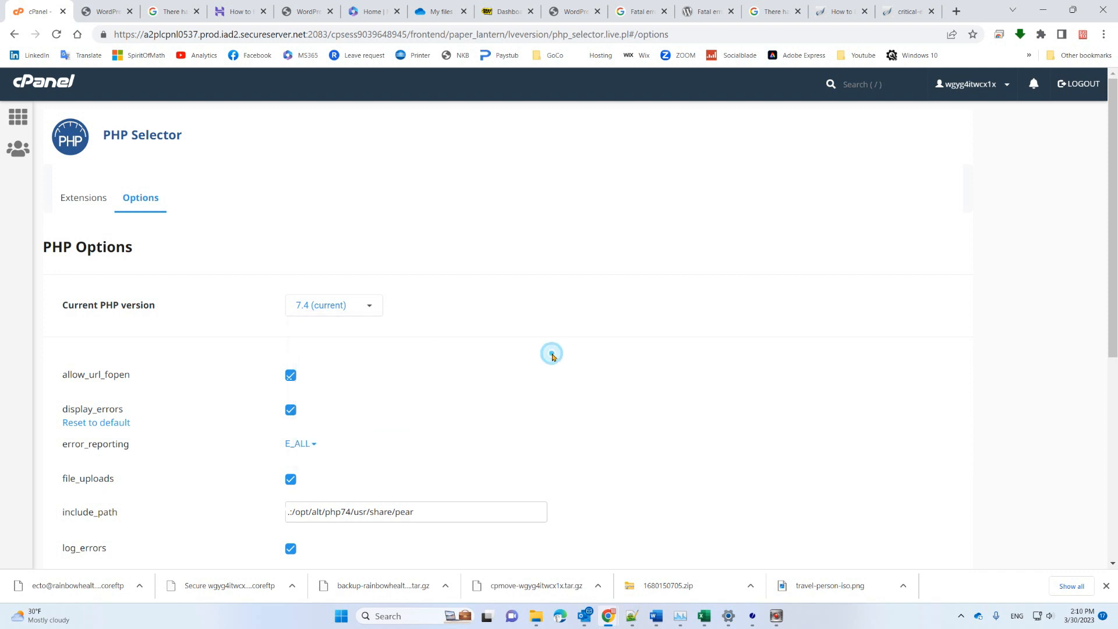
left_click(362, 314)
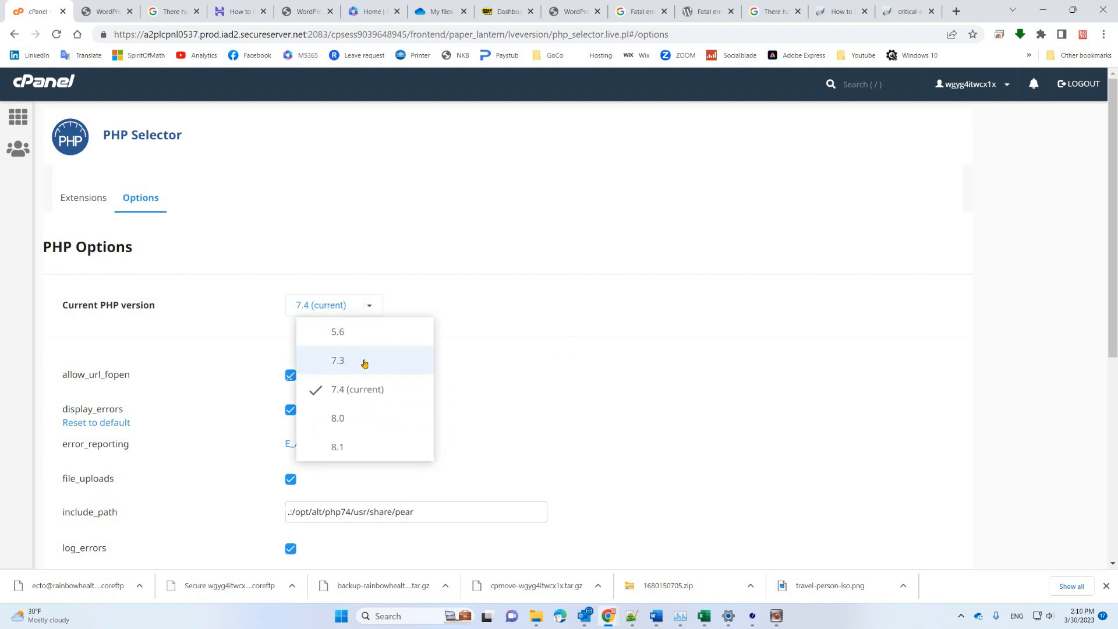
left_click(632, 338)
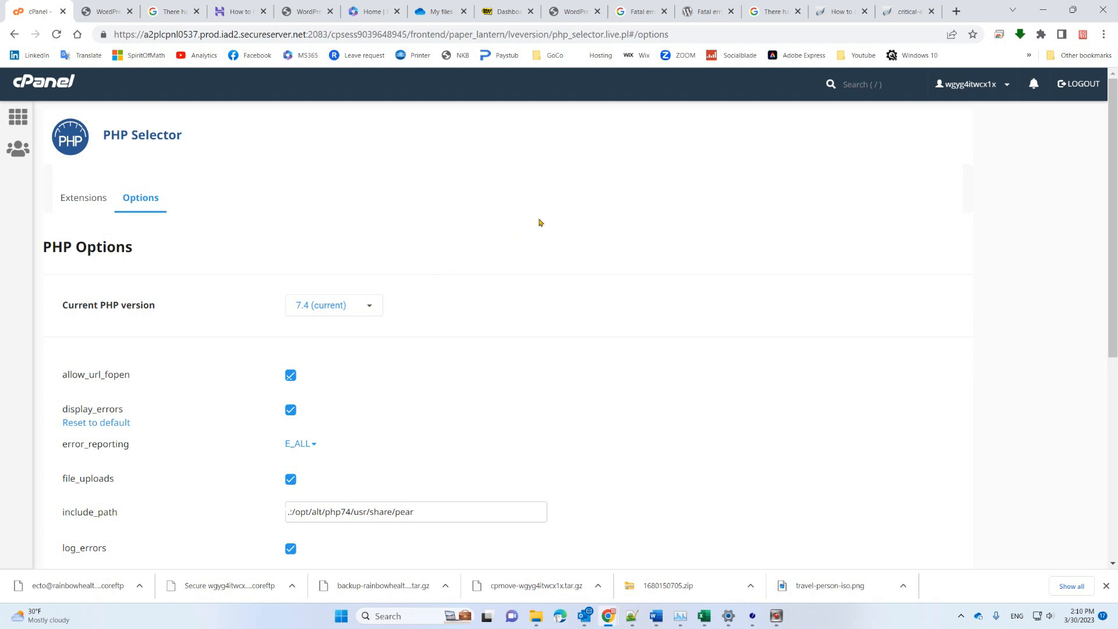
left_click(639, 12)
left_click(575, 11)
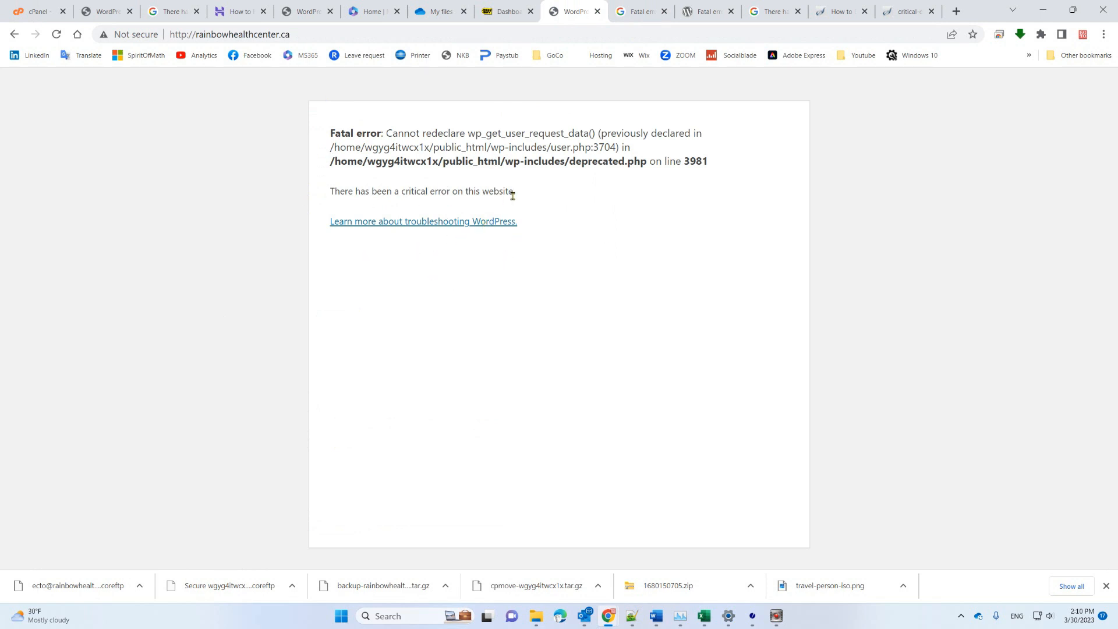
- Return to the cPanel home page and open the Installatron Applications Installer from the Software section
left_click(39, 12)
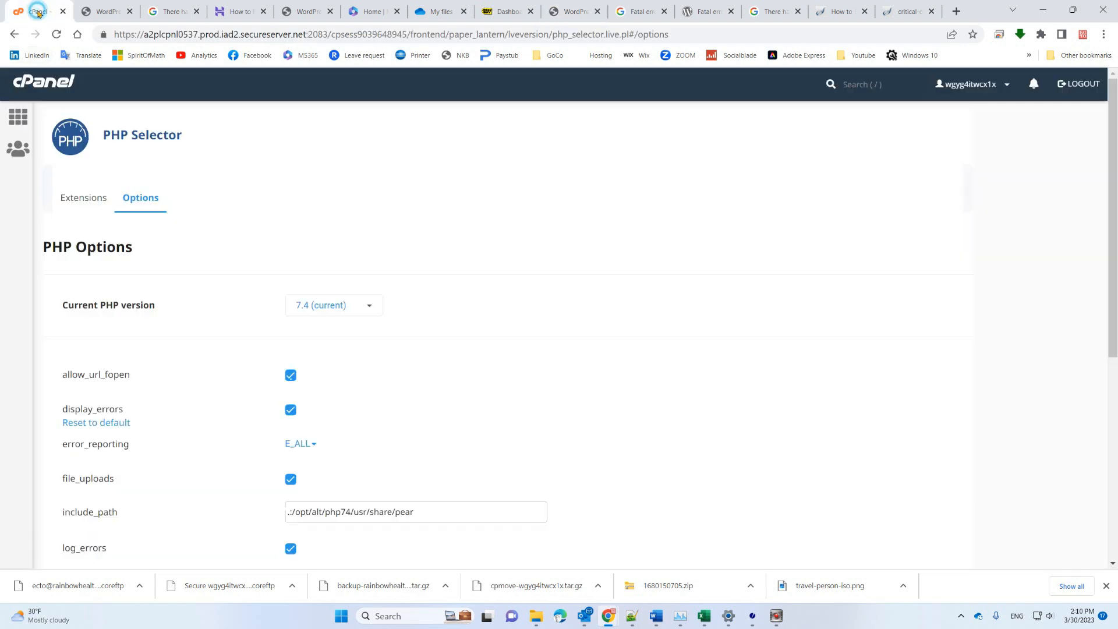
left_click(18, 117)
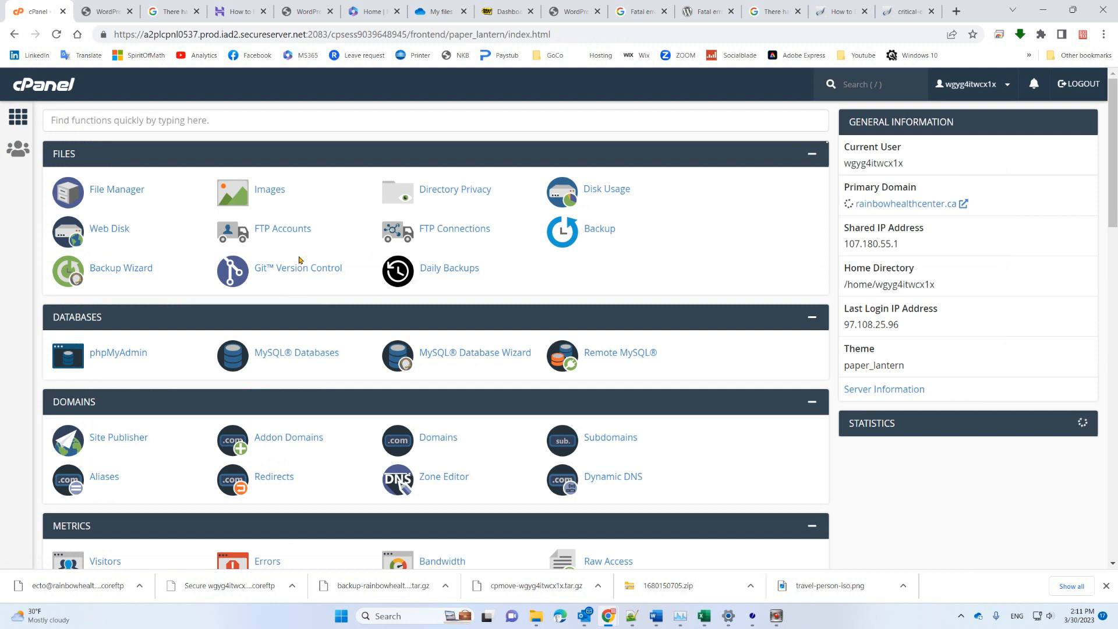
scroll(357, 255, "down", 1)
scroll(357, 254, "down", 6)
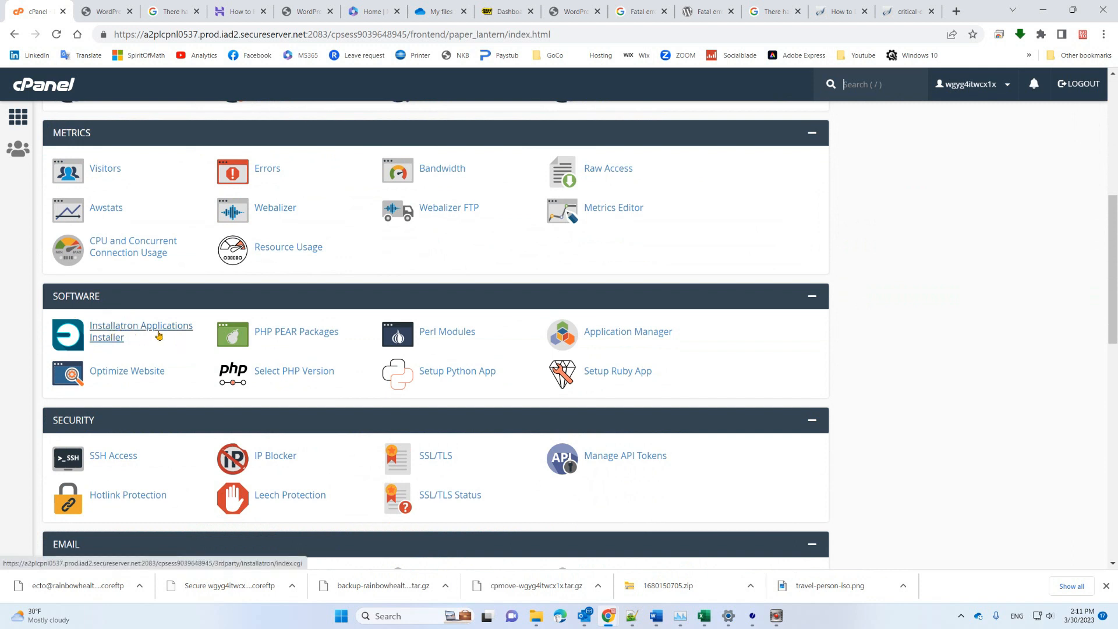
left_click(152, 330)
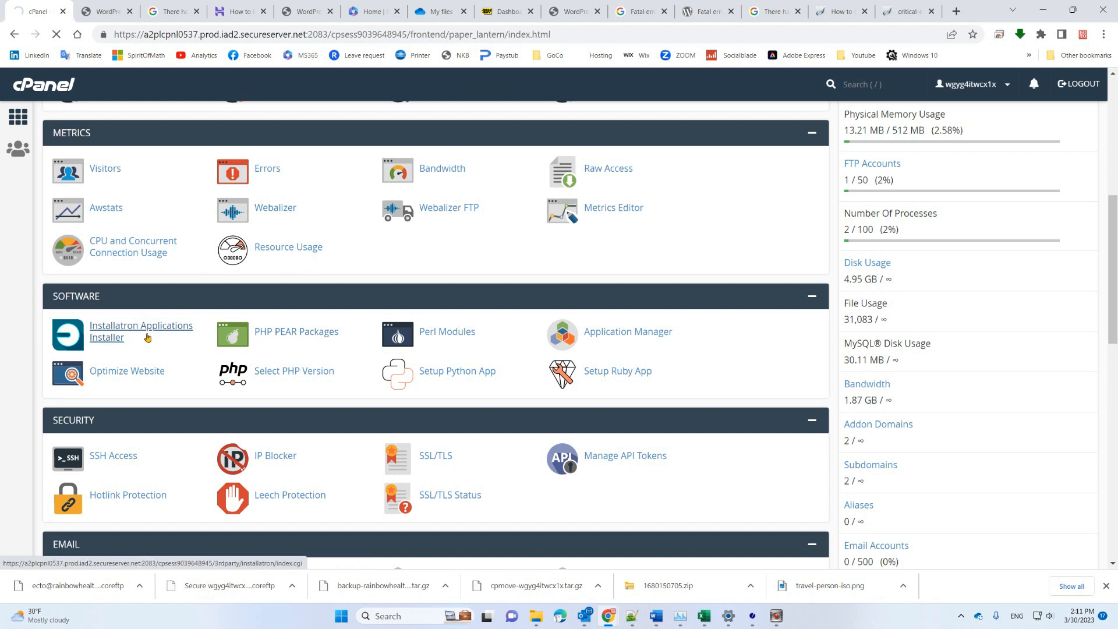
left_click(148, 337)
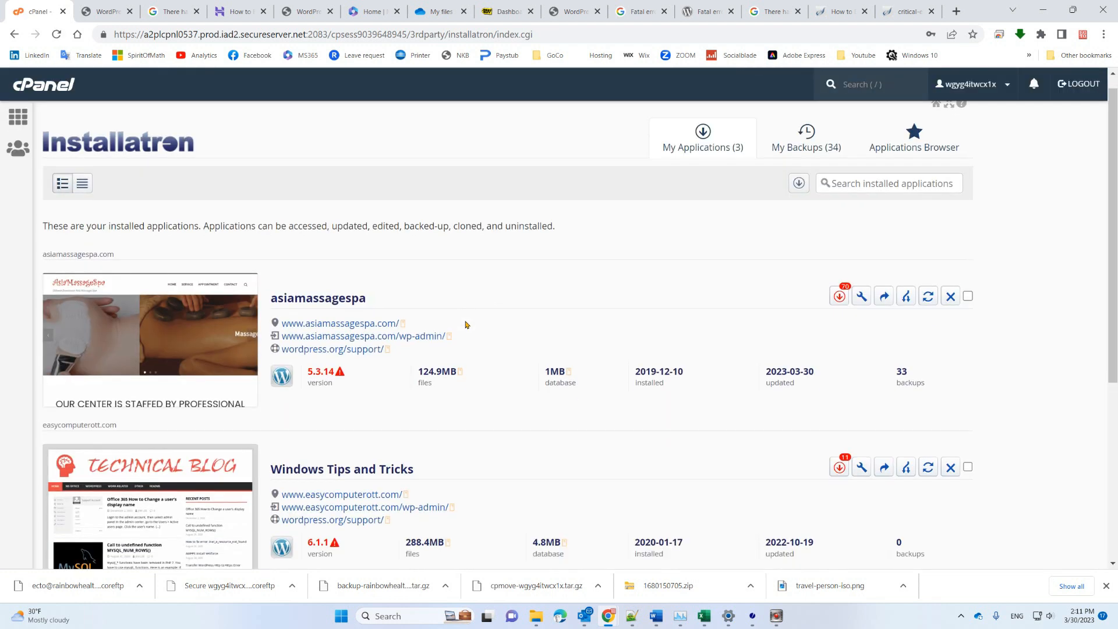
- Examine the WordPress versions of the installed applications, including asiamassagespa, Windows Tips and Tricks, and My blog
scroll(465, 325, "down", 4)
scroll(466, 324, "up", 2)
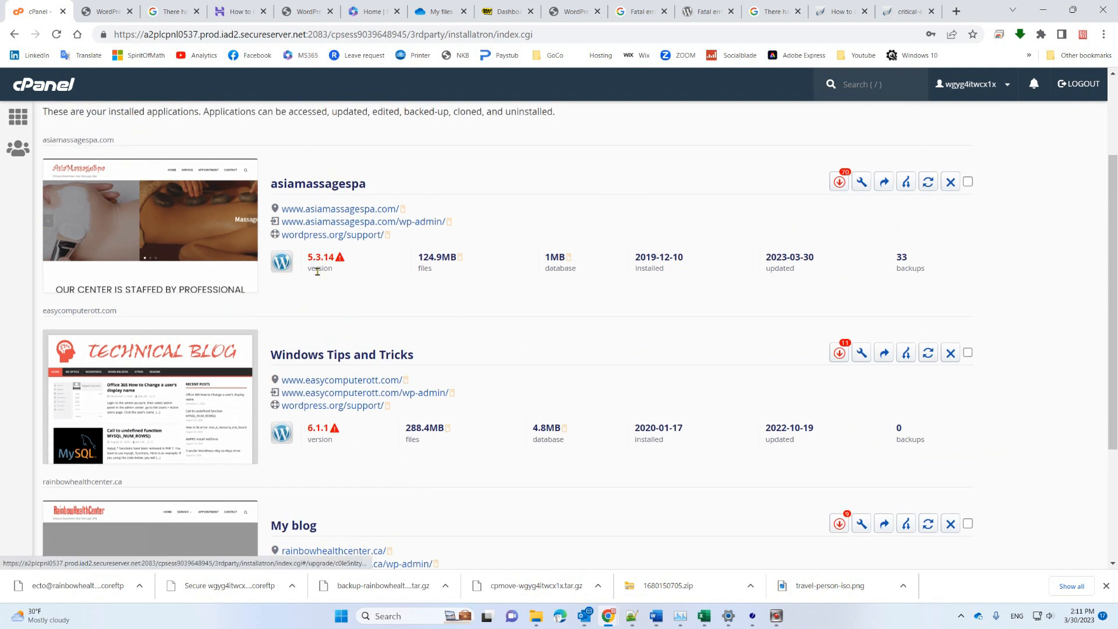
scroll(350, 282, "down", 2)
scroll(349, 282, "up", 2)
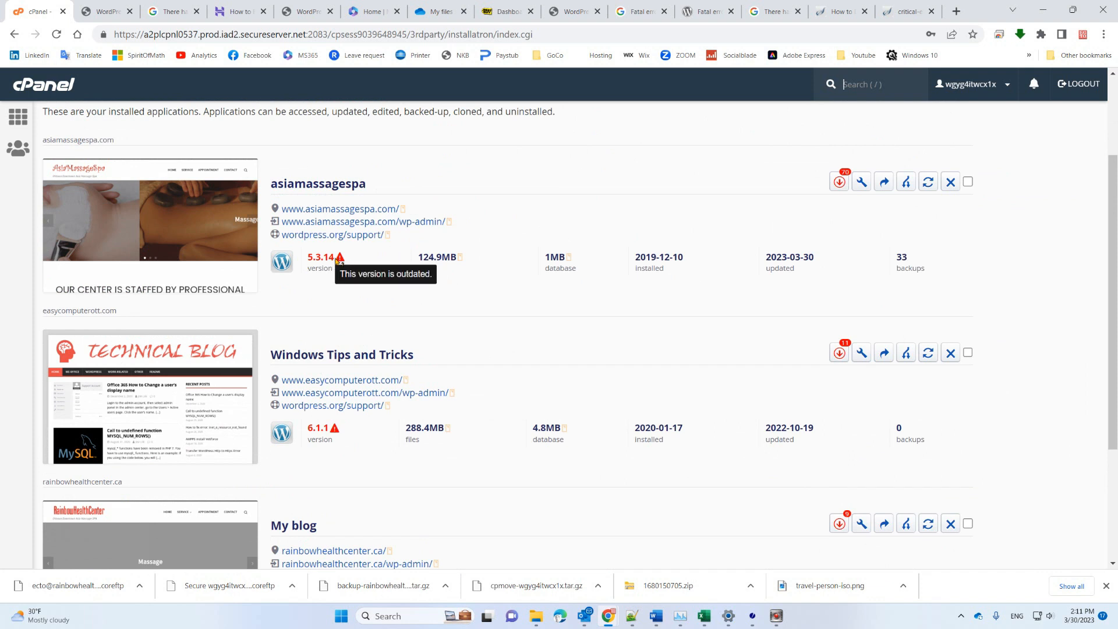
scroll(364, 291, "up", 1)
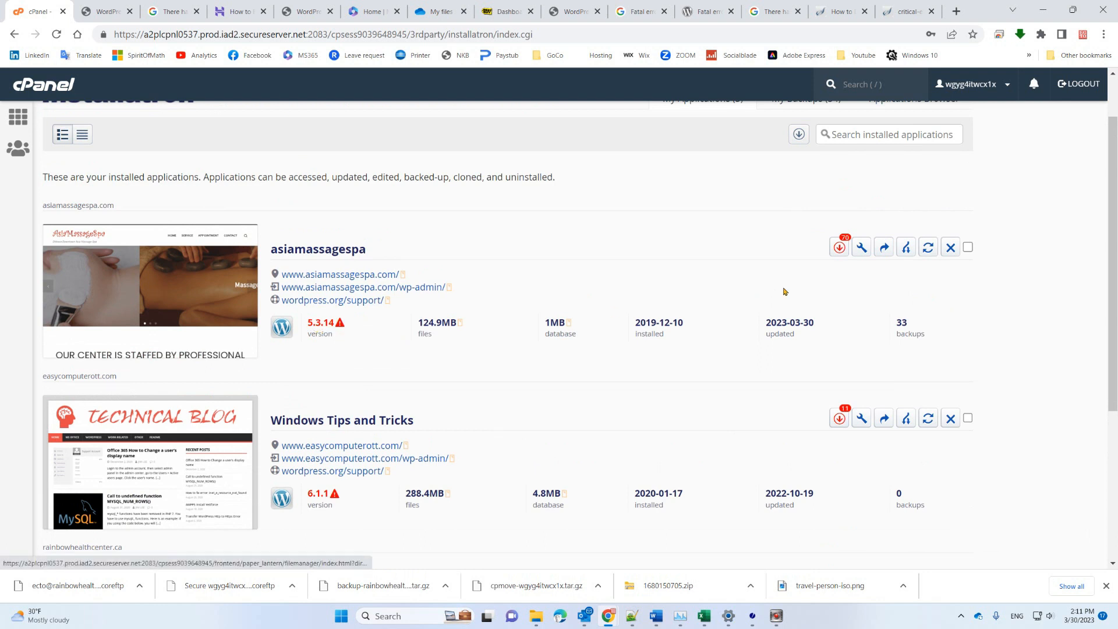
- Update the asiamassagespa WordPress installation to 6.2 (latest), creating a backup before the update
left_click(841, 248)
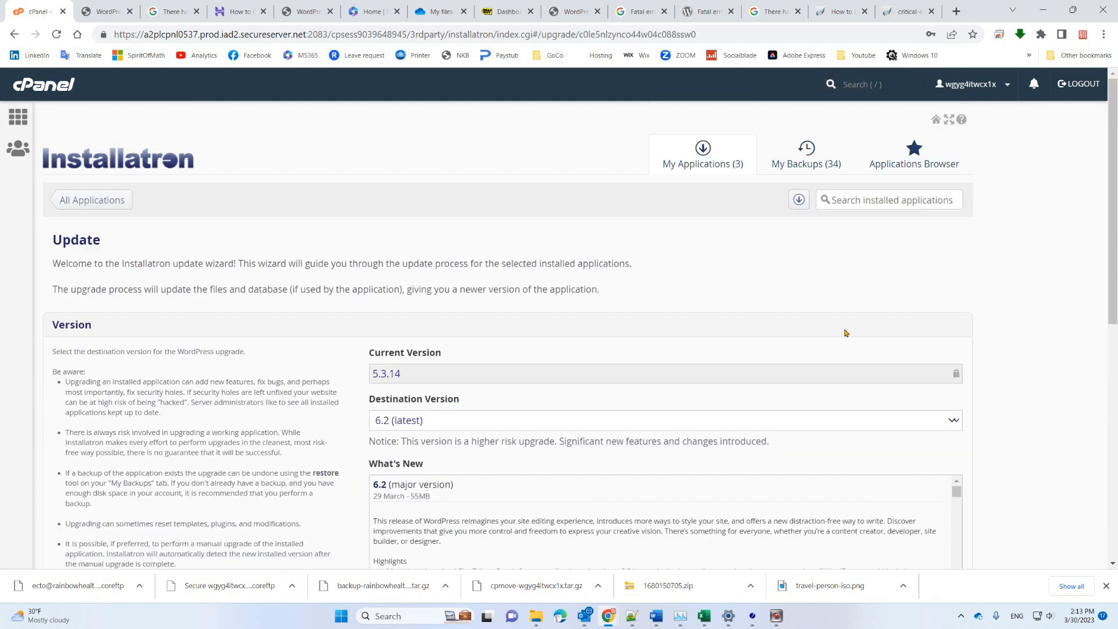
scroll(667, 330, "down", 2)
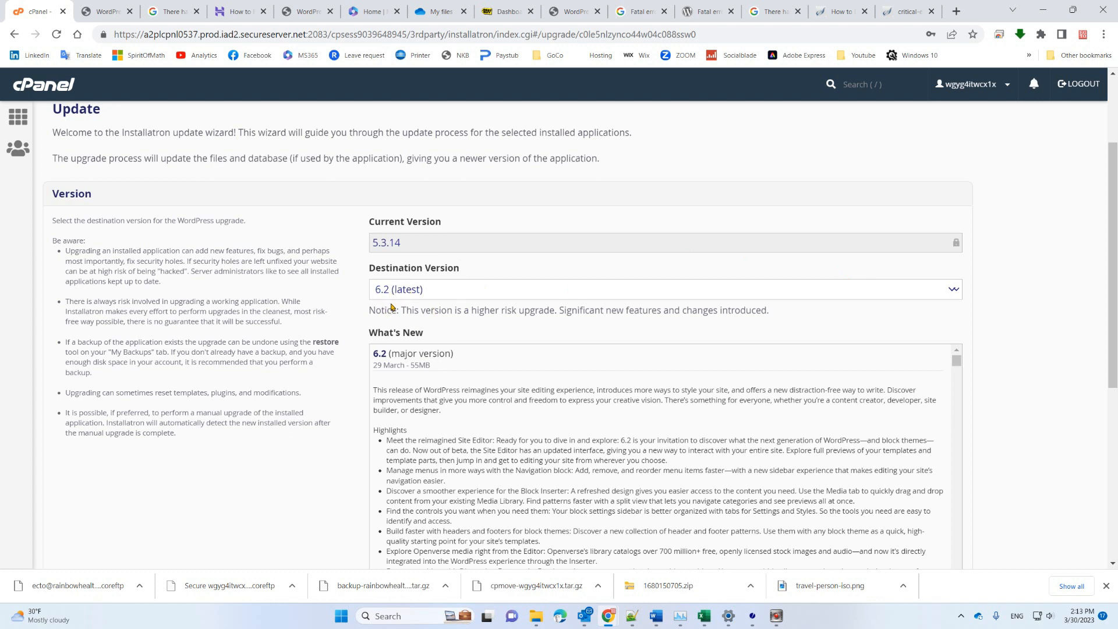
scroll(522, 320, "down", 6)
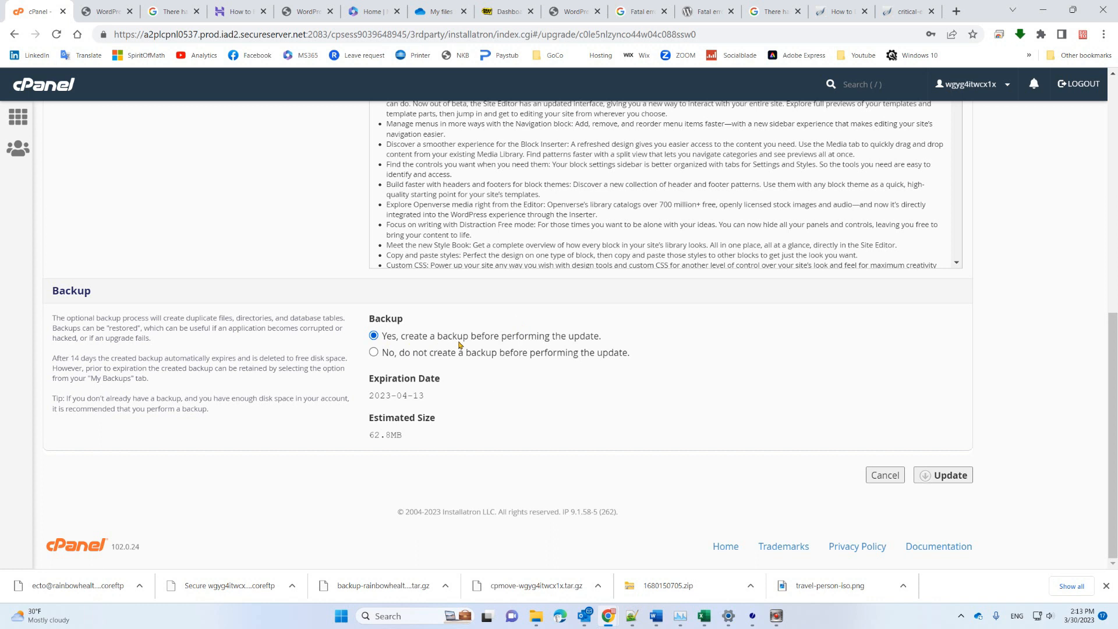
left_click(947, 477)
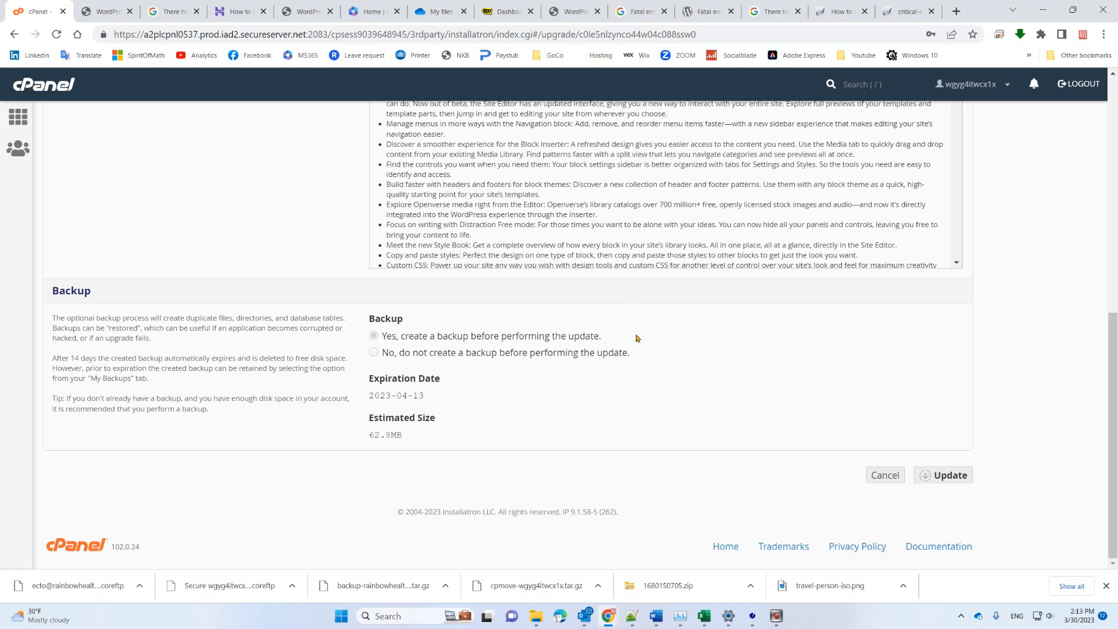
scroll(636, 338, "up", 3)
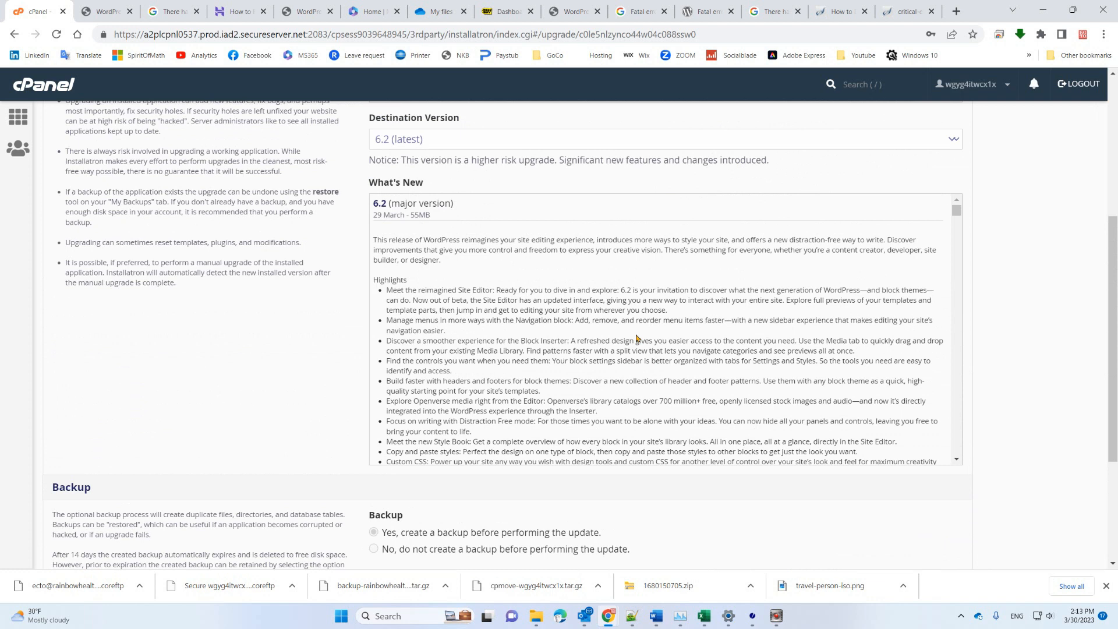
scroll(637, 338, "down", 1)
scroll(1000, 404, "down", 1)
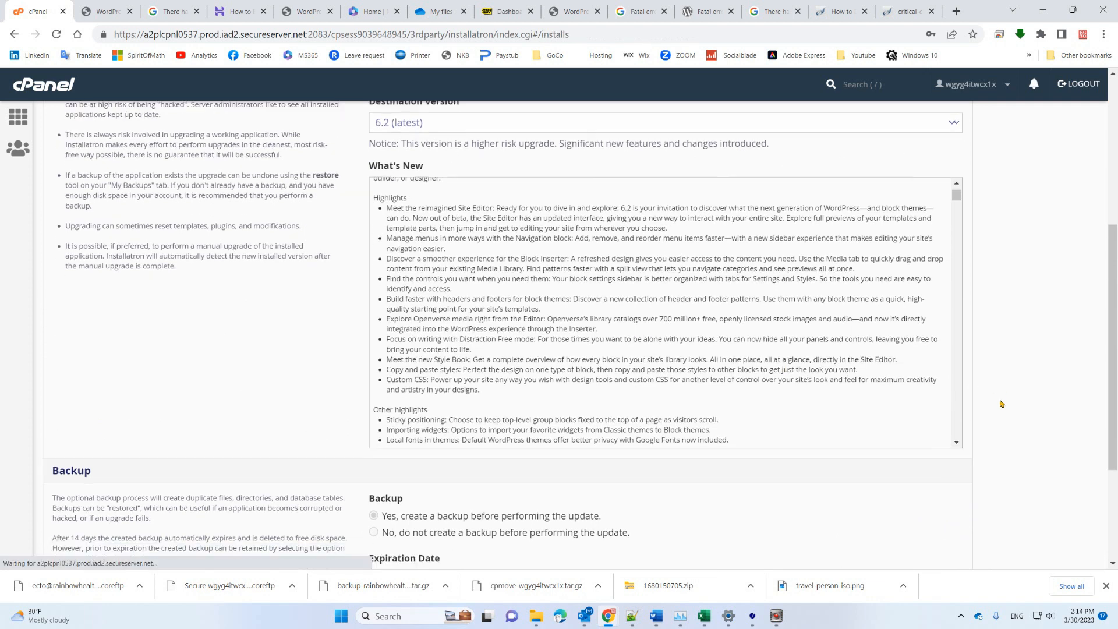
- Check the remaining backup settings for the asiamassagespa update and start the upgrade
scroll(1000, 403, "down", 2)
scroll(1000, 404, "down", 1)
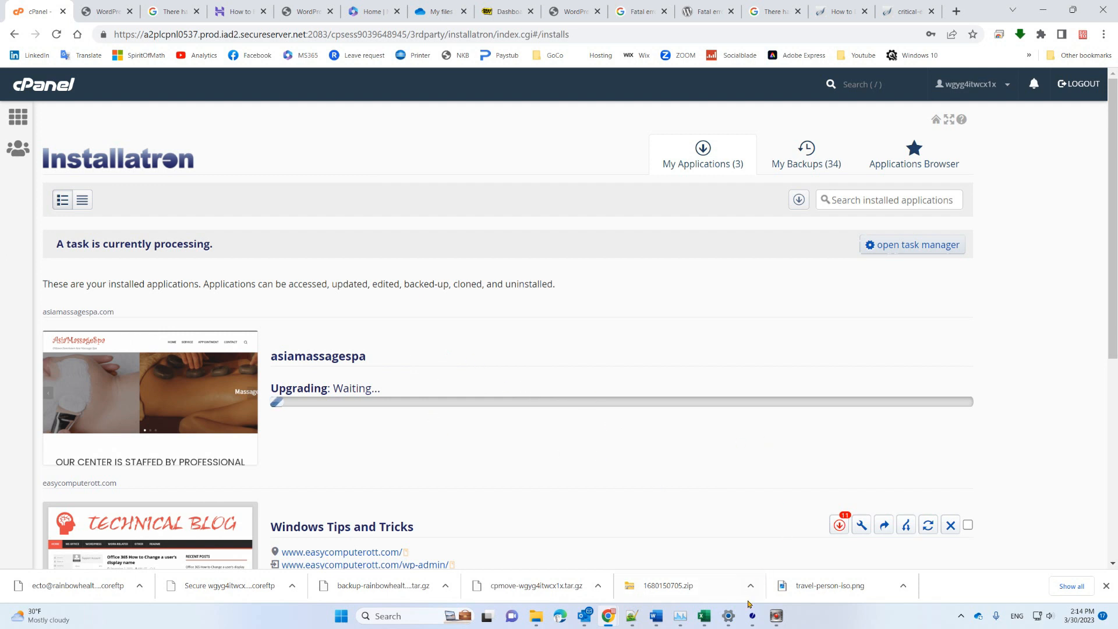
- Switch to Core FTP LE and open the server folder /public_html/asiamassagespa.com/wp-content
left_click(751, 617)
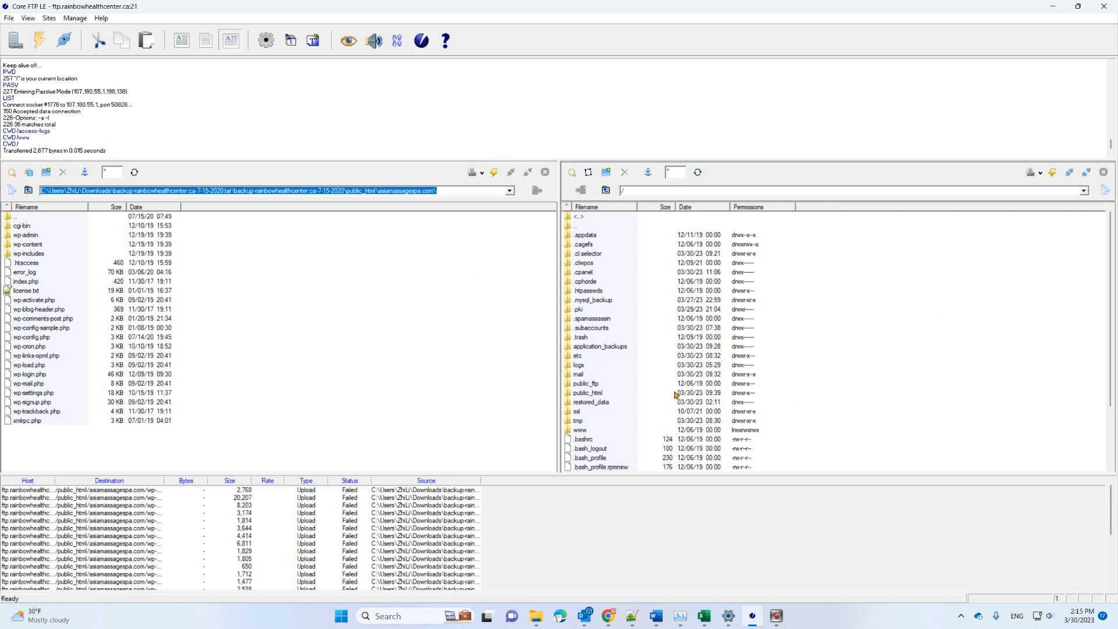
double_click(589, 394)
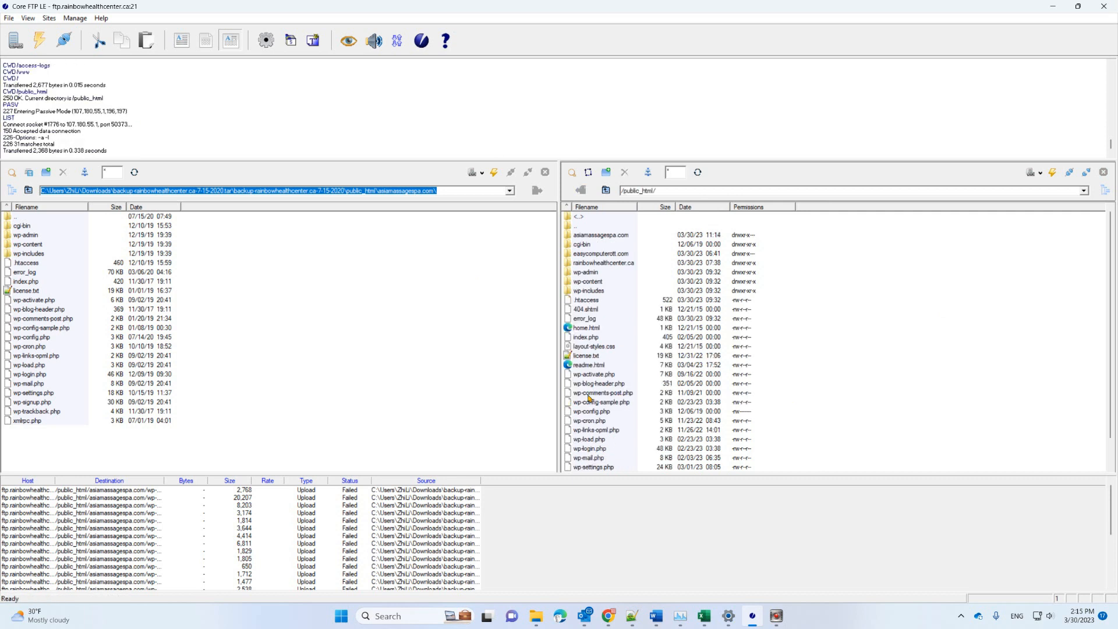
double_click(591, 237)
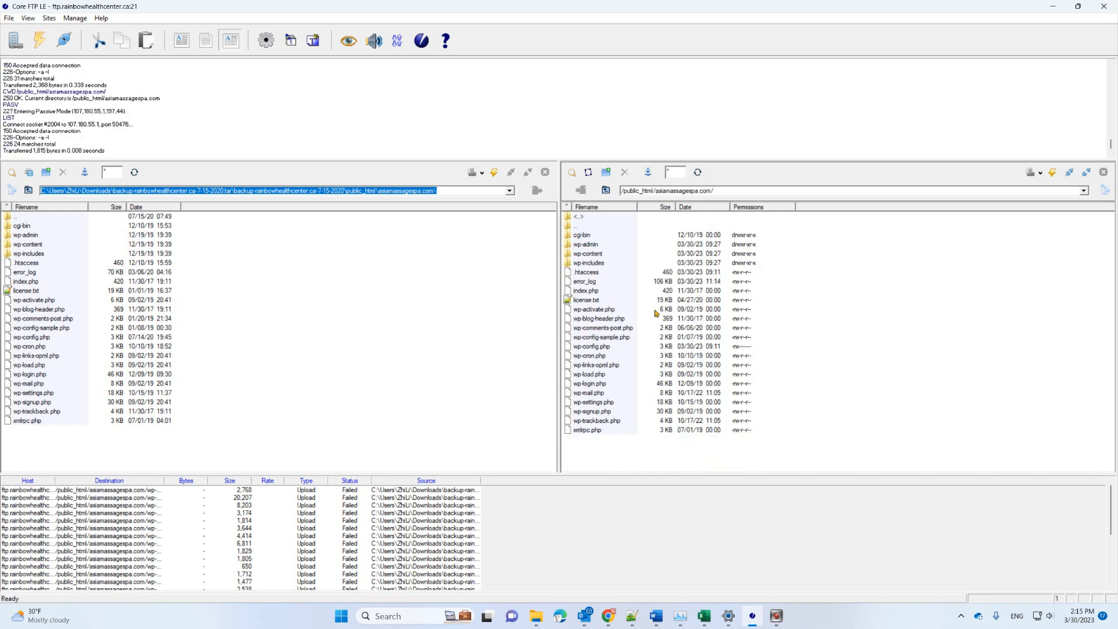
double_click(593, 254)
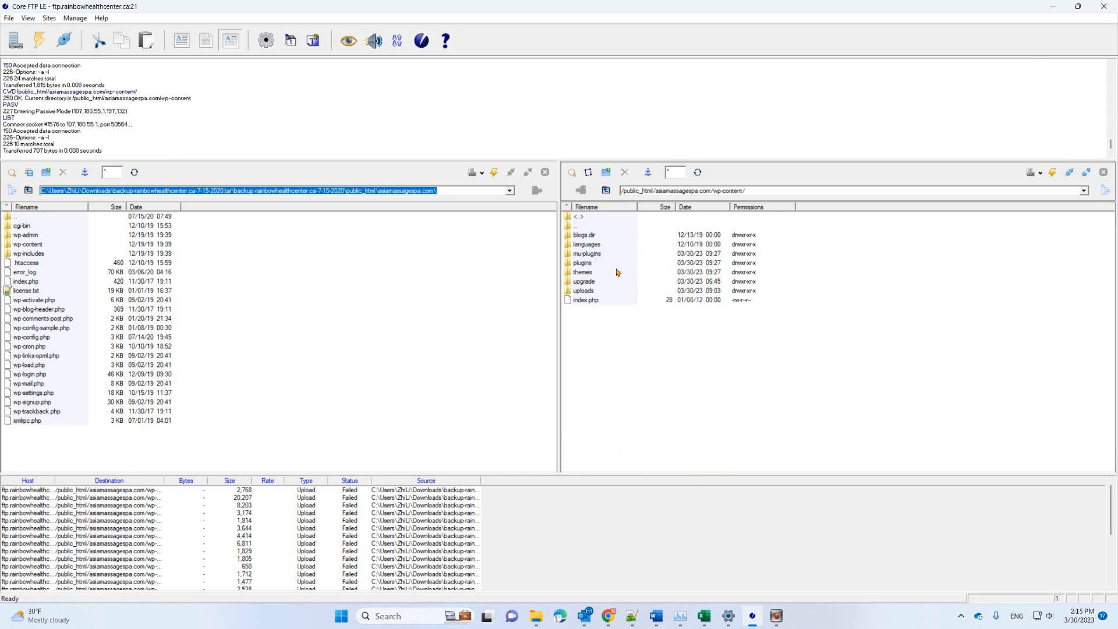
- Rename the server's plugins folder in wp-content to plugins.old to disable all plugins
left_click(584, 263)
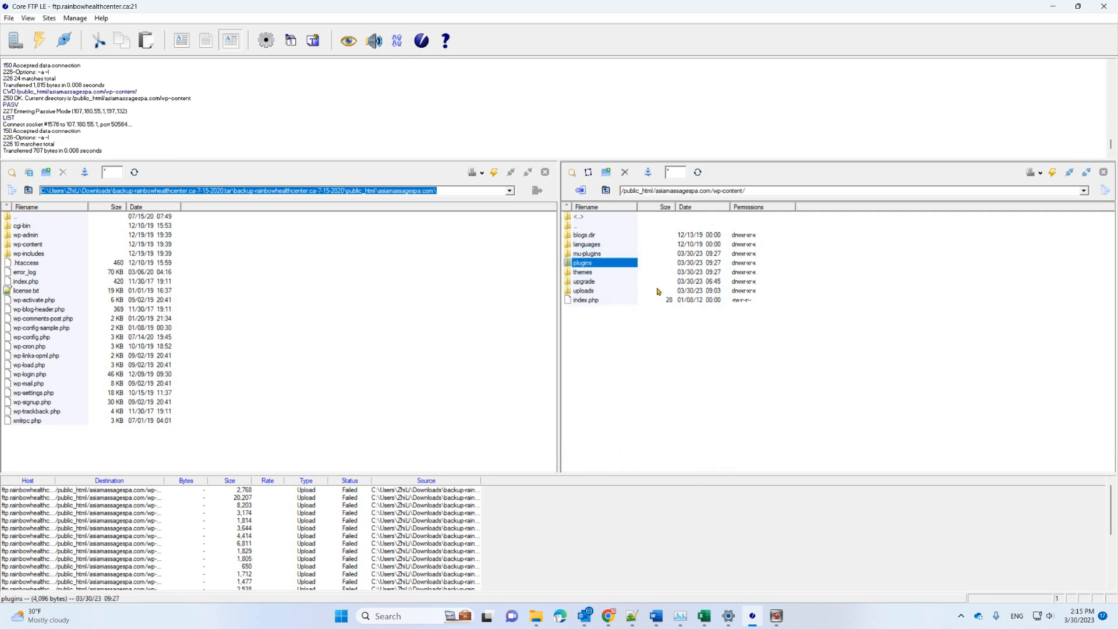
right_click(593, 265)
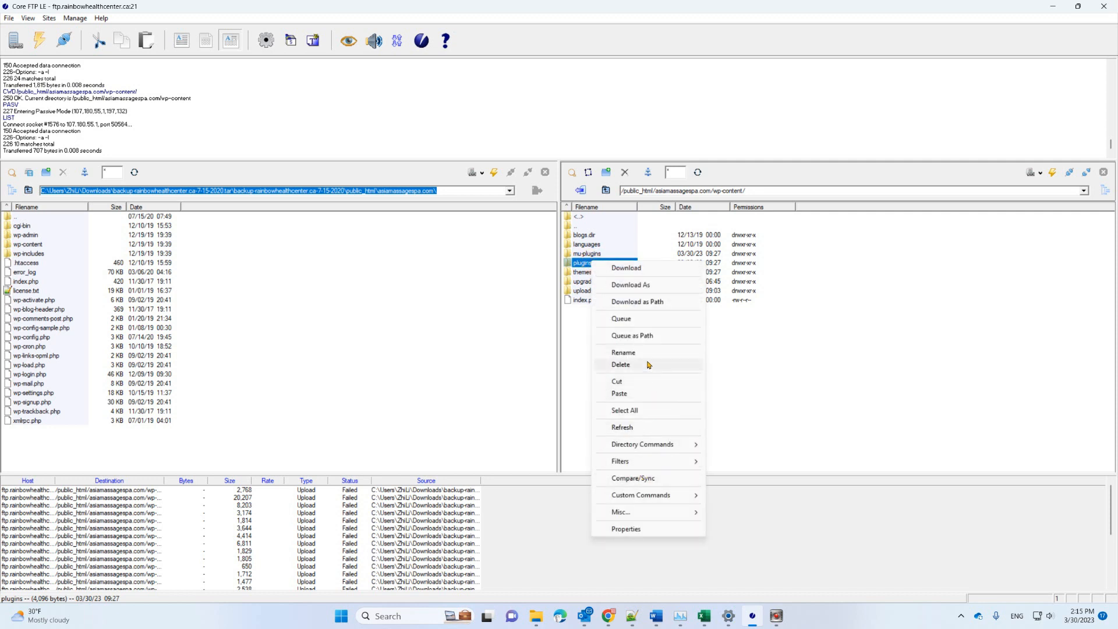
left_click(623, 353)
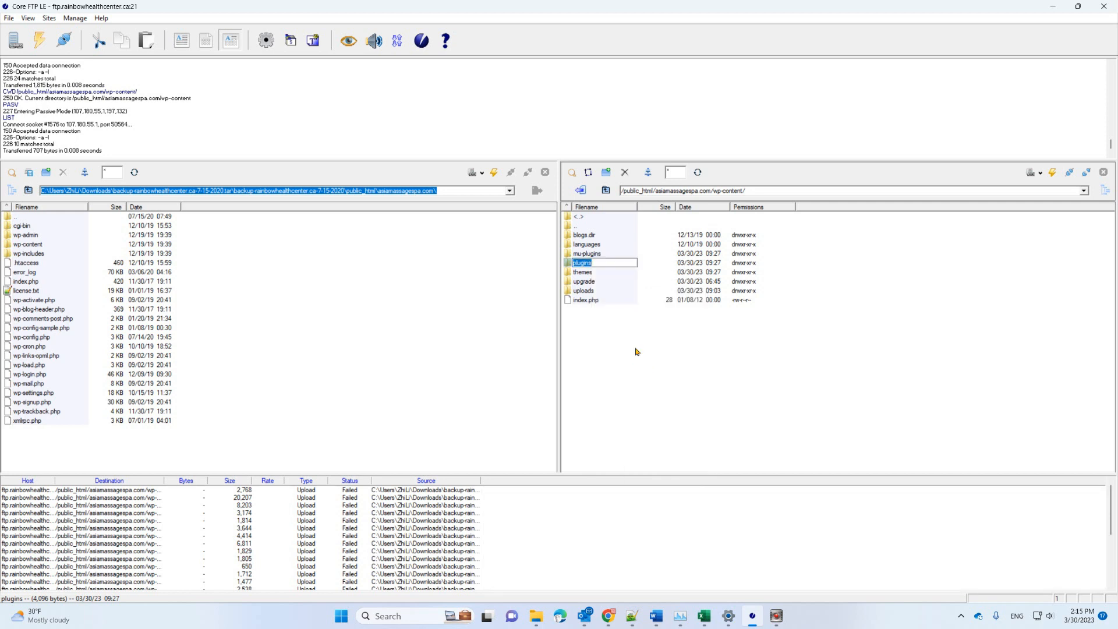
left_click(599, 262)
type(".old")
left_click(627, 357)
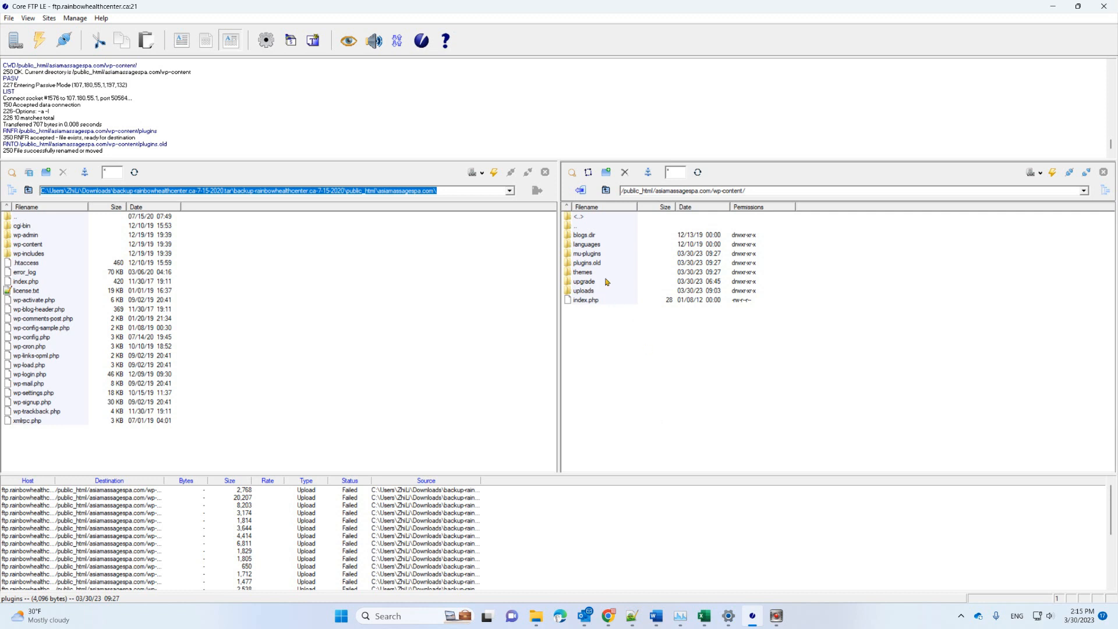
- Try to rename the plugins.old folder in wp-content back to plugins
left_click(592, 263)
right_click(592, 265)
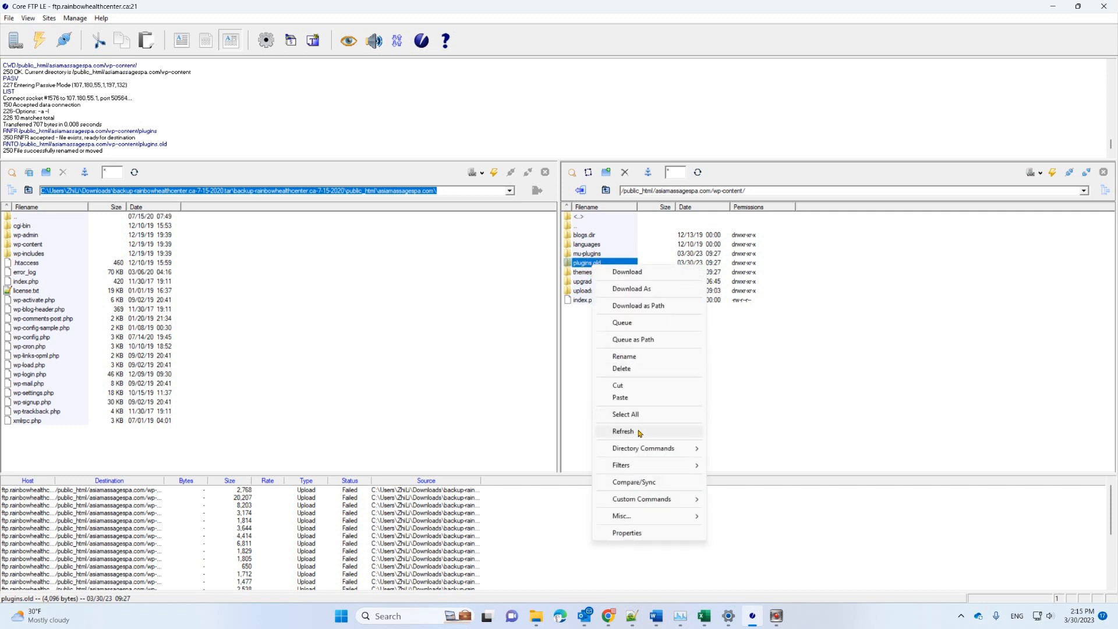
left_click(624, 356)
left_click(614, 264)
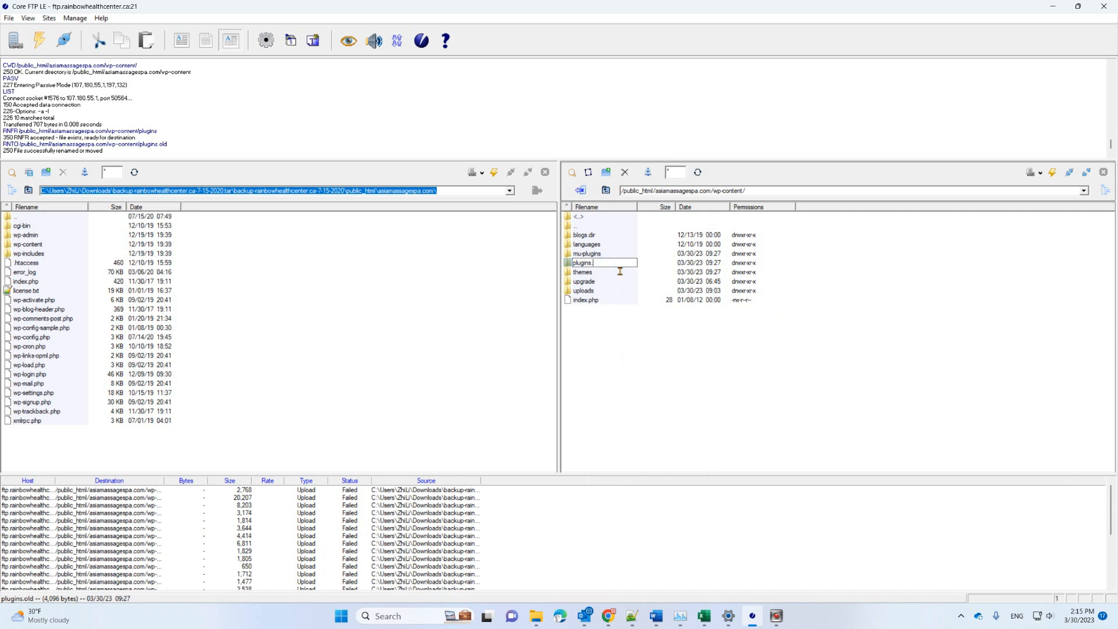
left_click(652, 391)
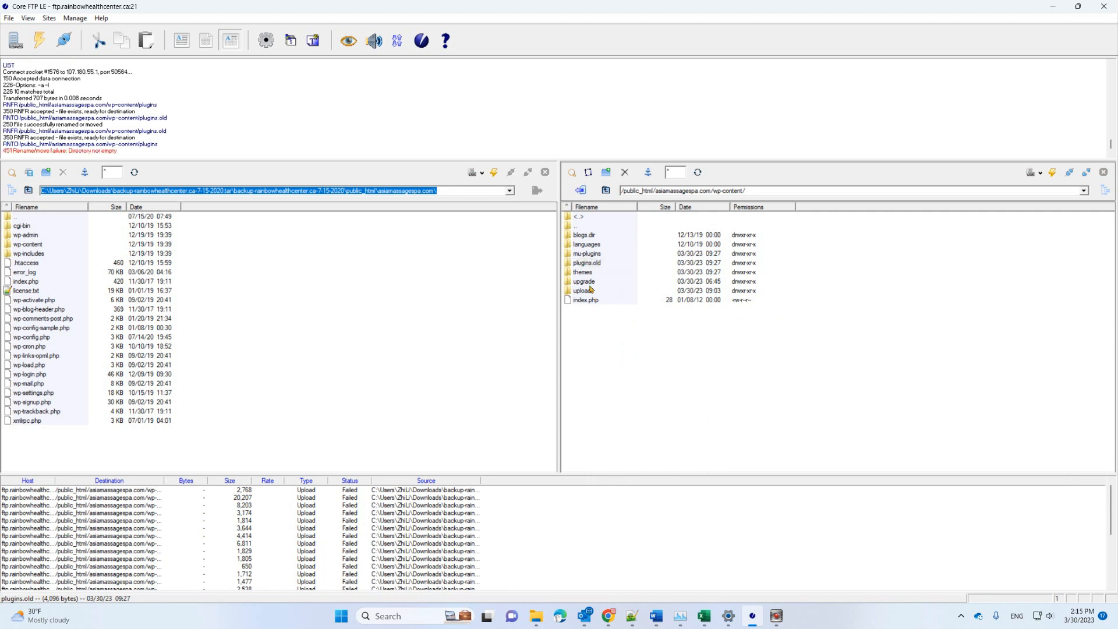
left_click(601, 267)
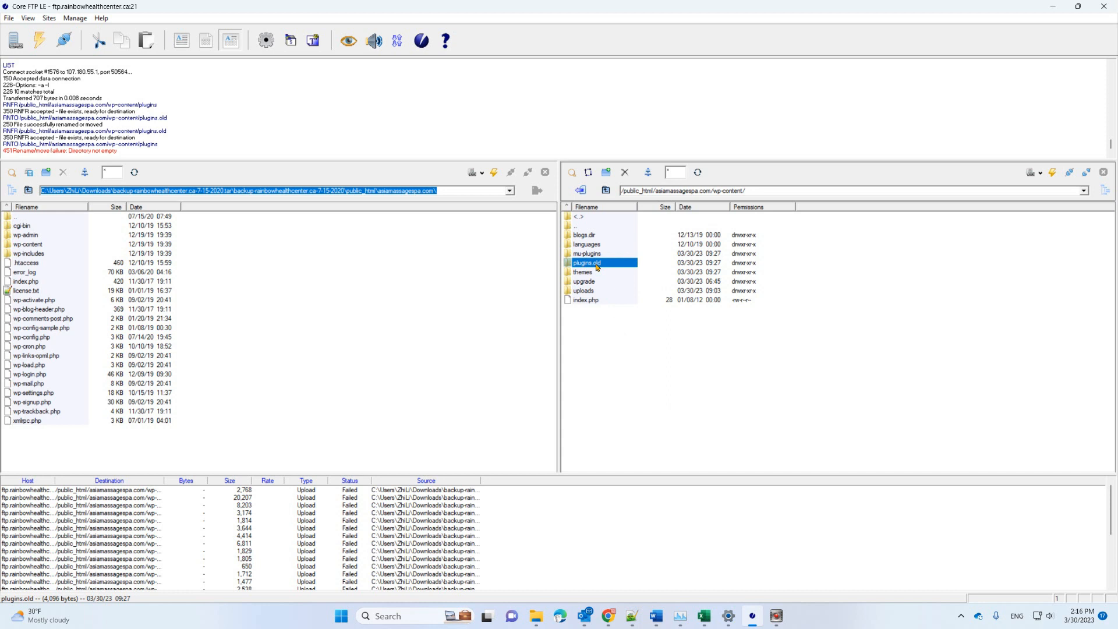
left_click(611, 268)
key("BackSpace")
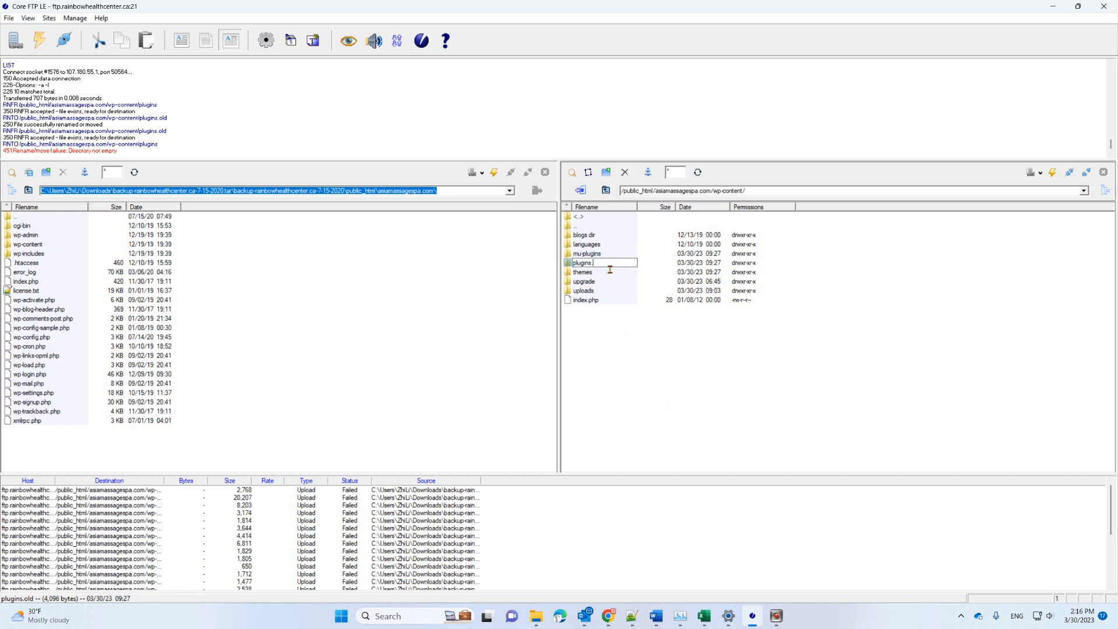
left_click(880, 262)
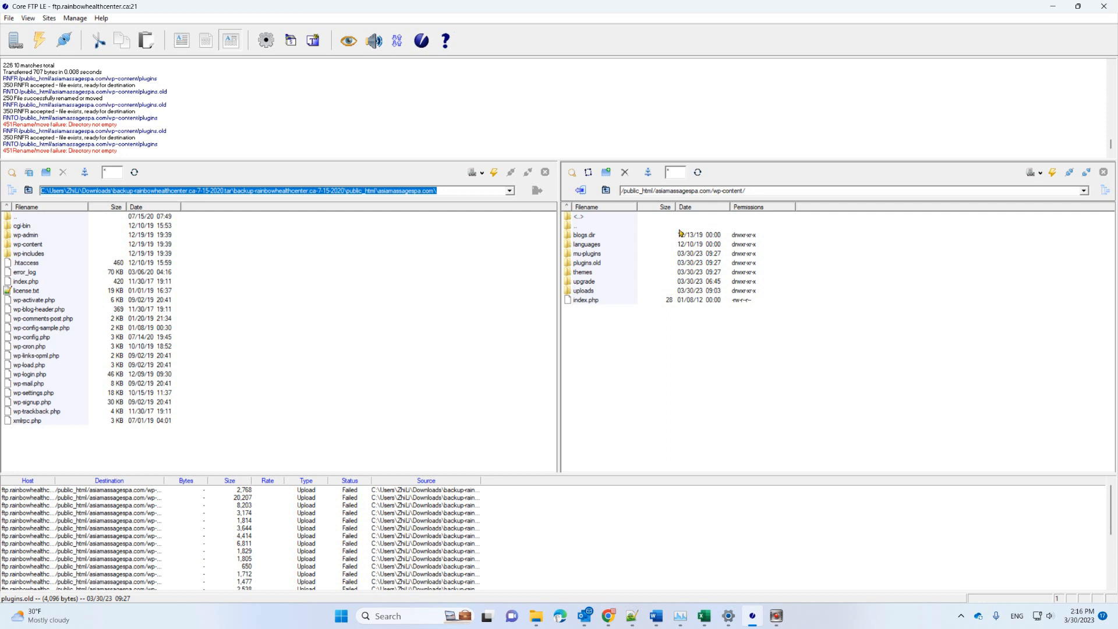
- Retry restoring the original name plugins on the plugins.old folder
mouse_move(729, 616)
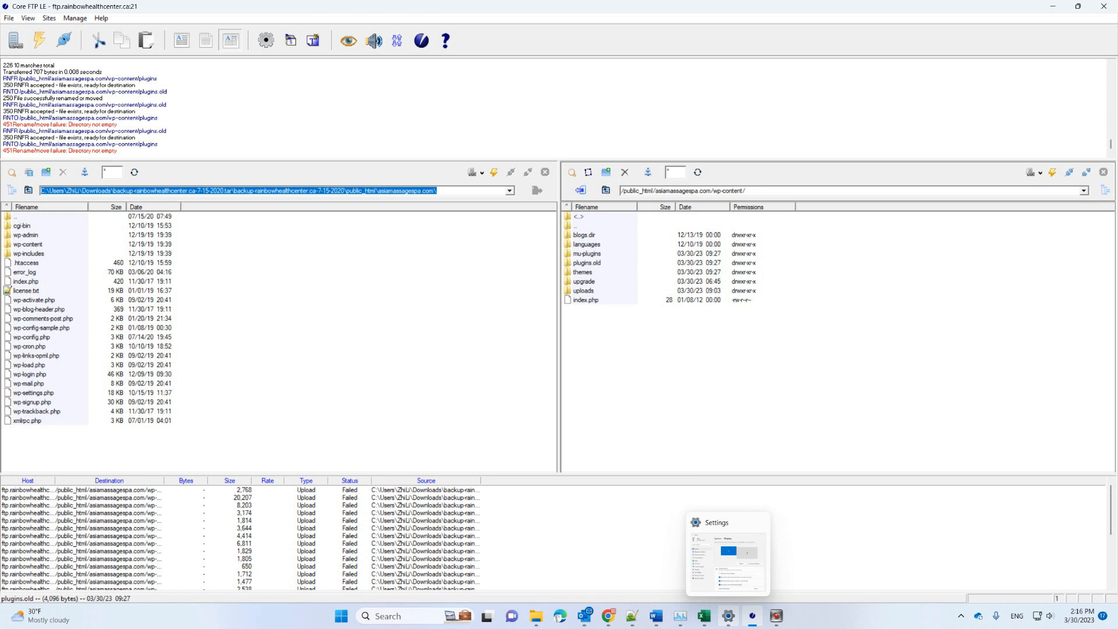
left_click(600, 267)
left_click(599, 268)
left_click(611, 267)
key("BackSpace")
key("BackSpace")
key("BackSpace")
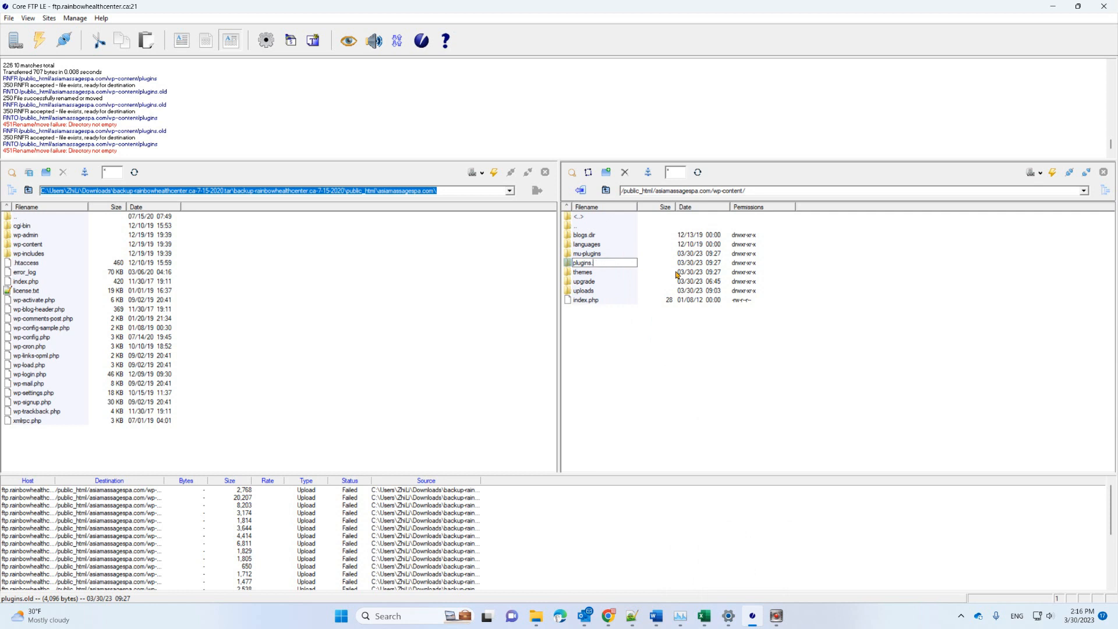
key("Return")
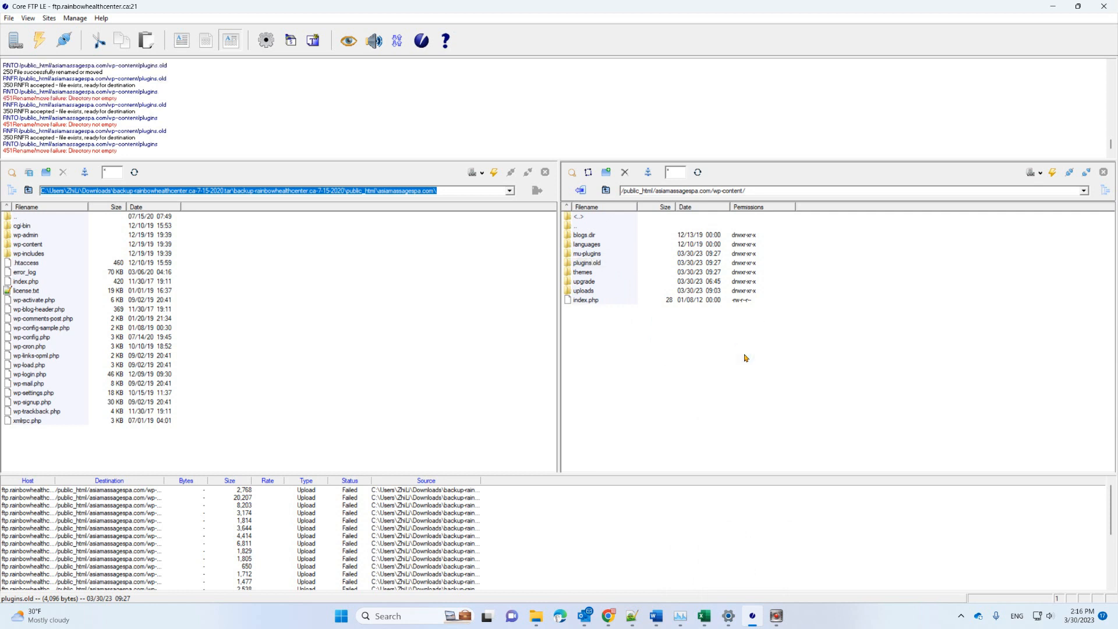
right_click(594, 263)
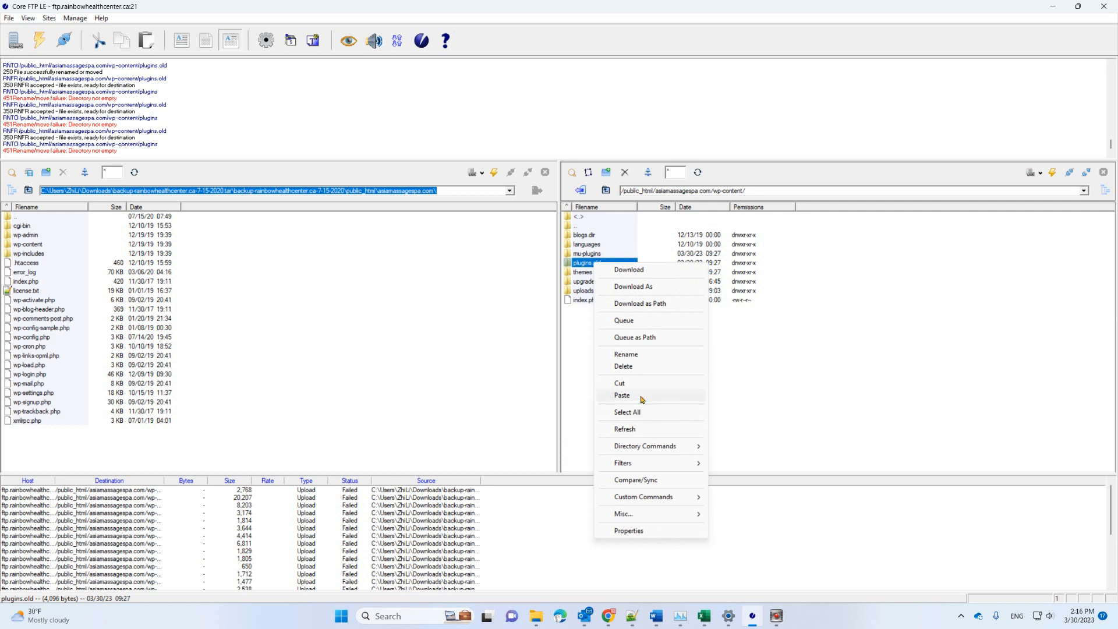
left_click(626, 354)
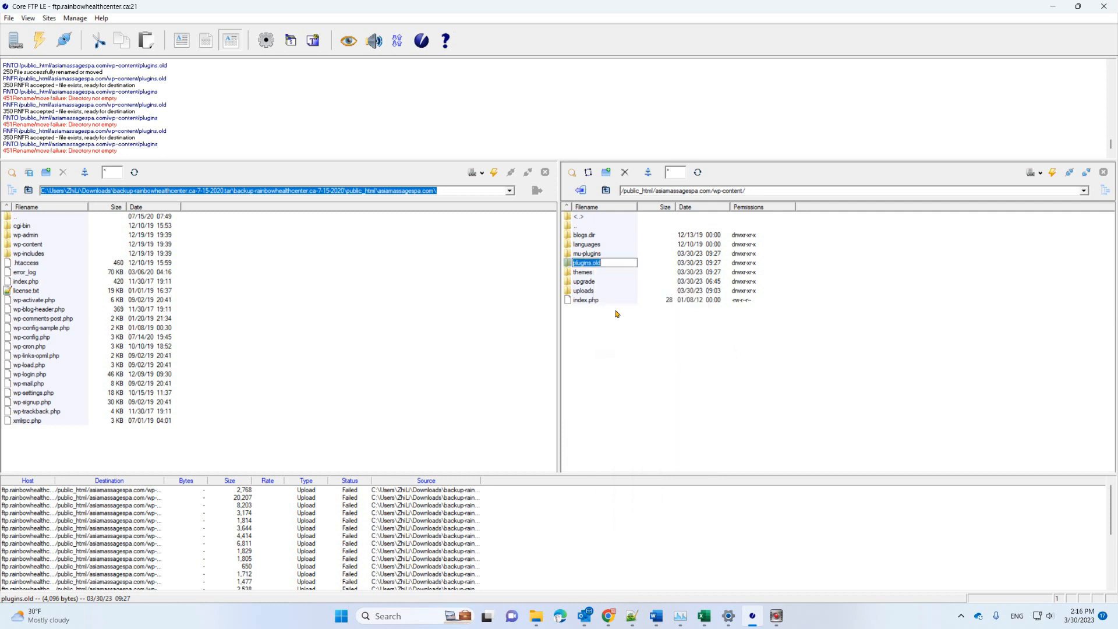
left_click(620, 271)
left_click(640, 413)
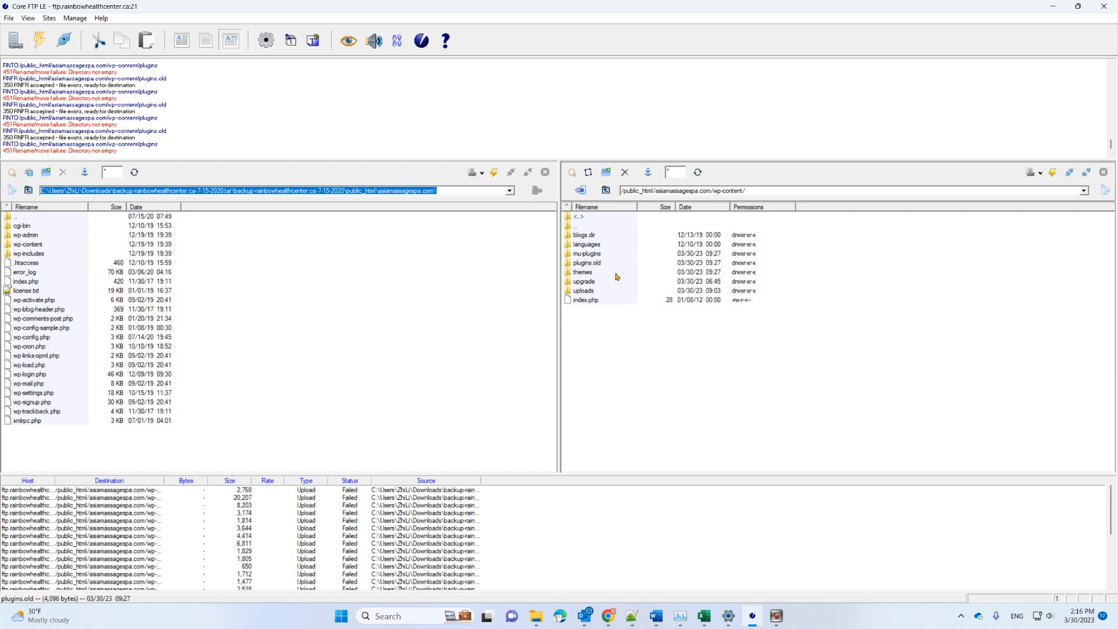
- Inspect the individual plugin folders inside plugins.old, including wpforms-lite, and return to the Installatron applications page in the browser
double_click(586, 263)
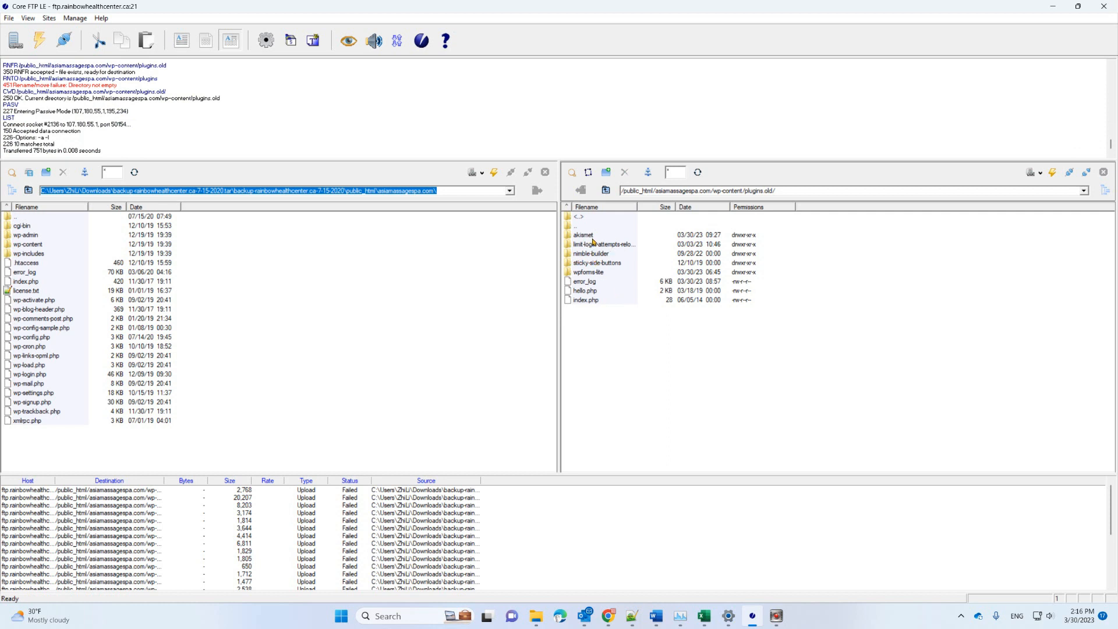
left_click(597, 274)
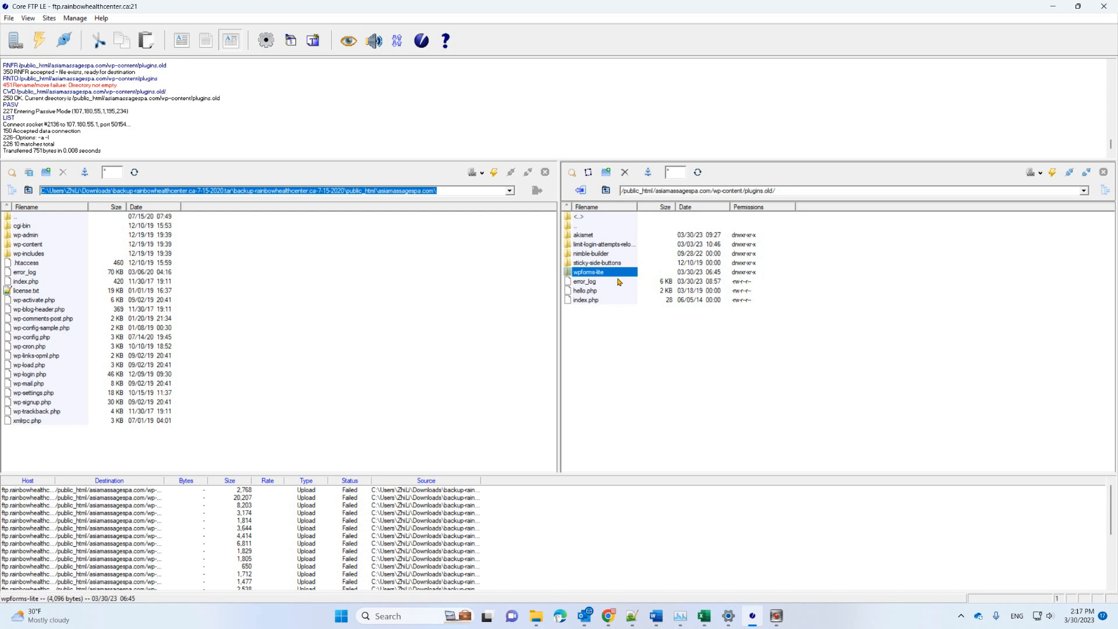
left_click(1056, 7)
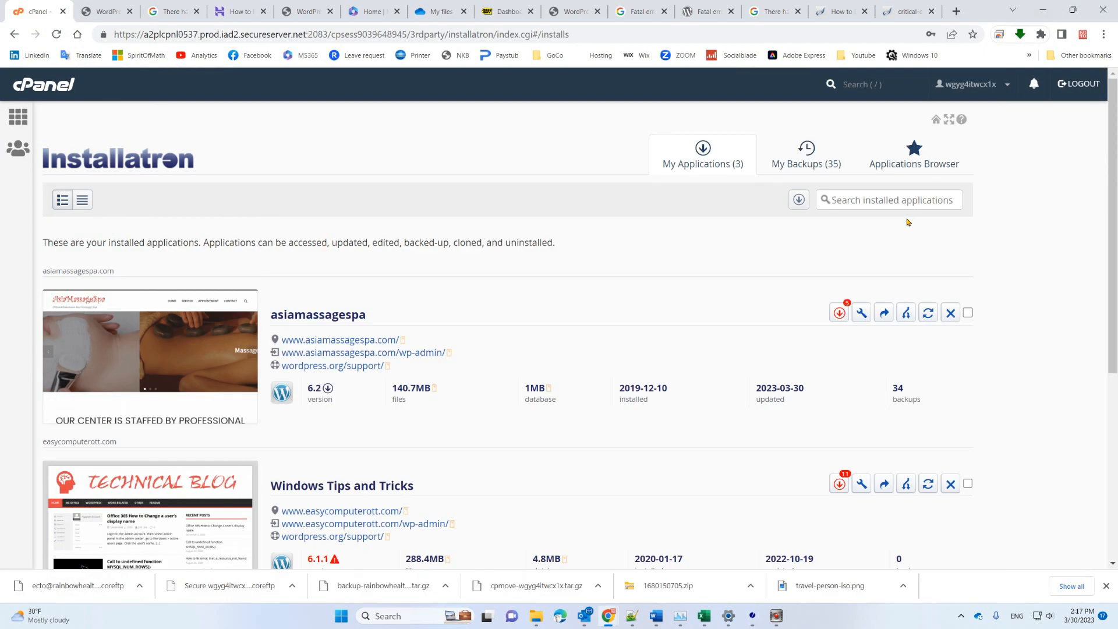